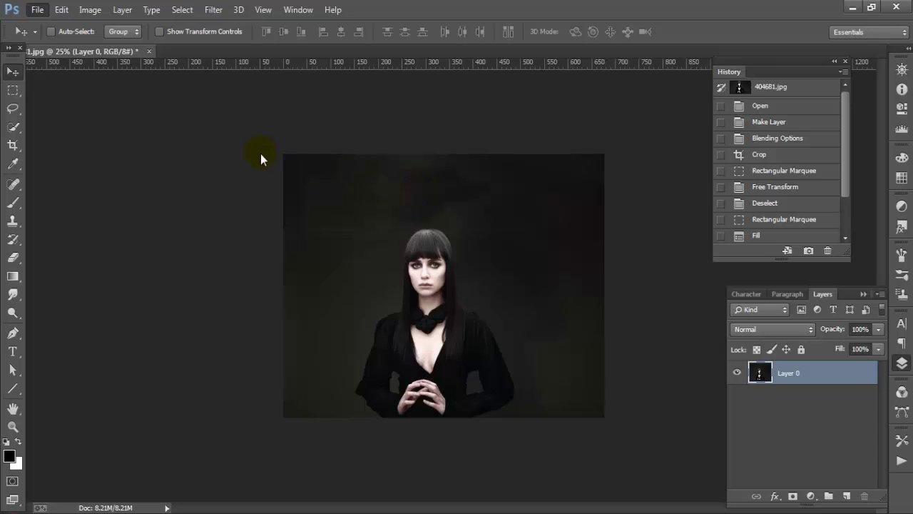
Start a new 1100 × 720 px document at 72 pixels/inch in RGB Color.
key("ctrl+n")
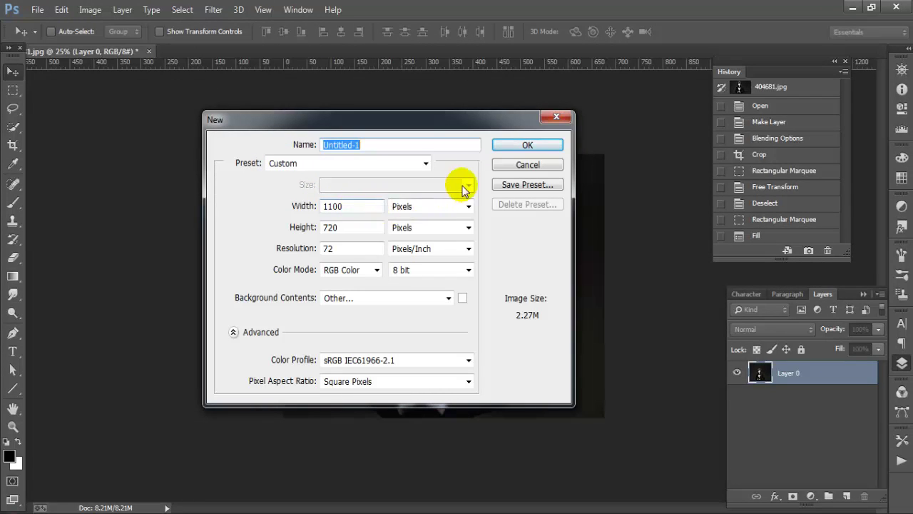
Create the blank Untitled-1 document and dock it as a tab beside the portrait photo.
left_click(536, 147)
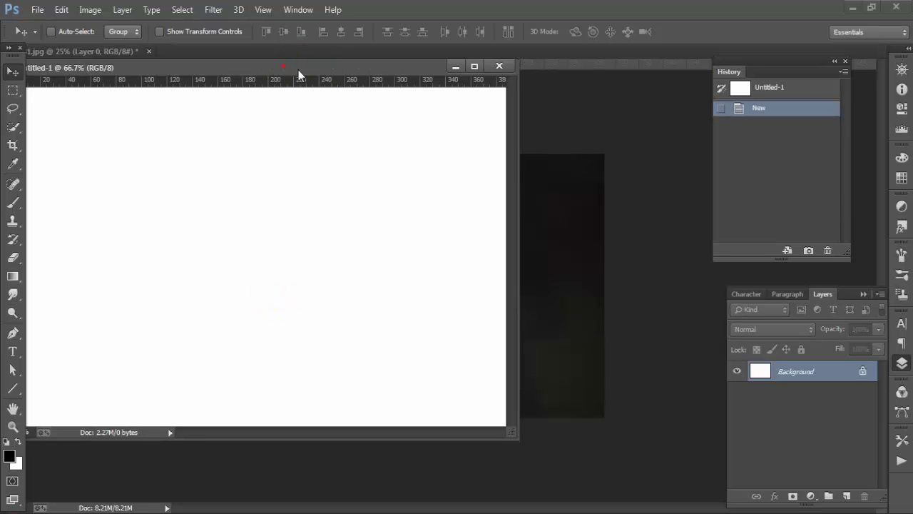
left_click_drag(298, 70, 366, 94)
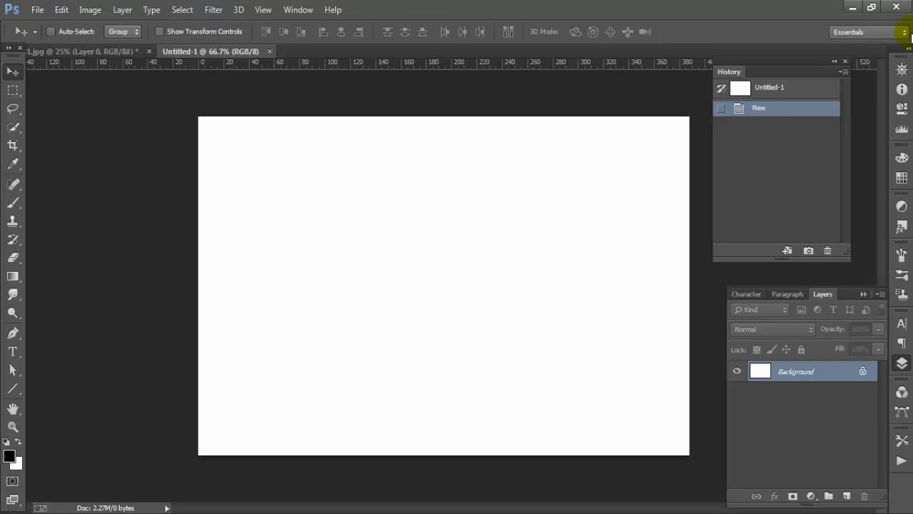
Place the dark blue-green low-poly PNG from the Desktop as a linked layer.
left_click(35, 10)
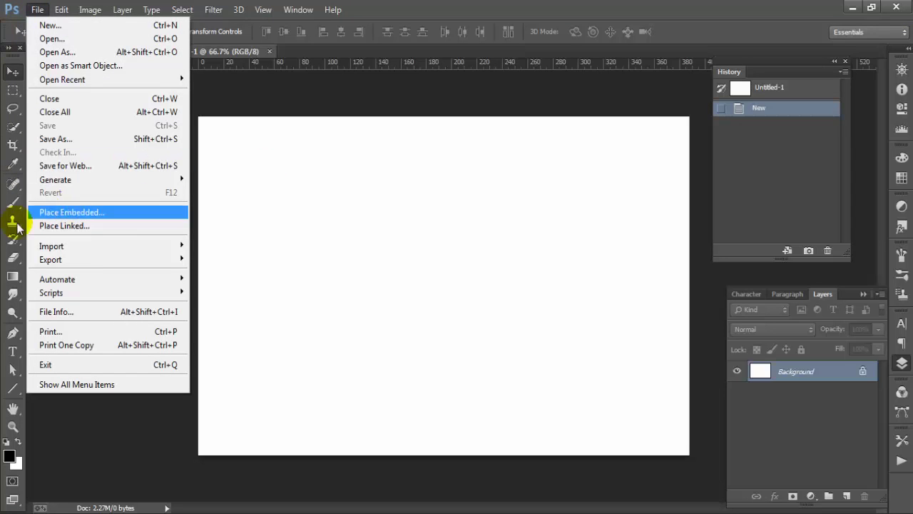
left_click(99, 227)
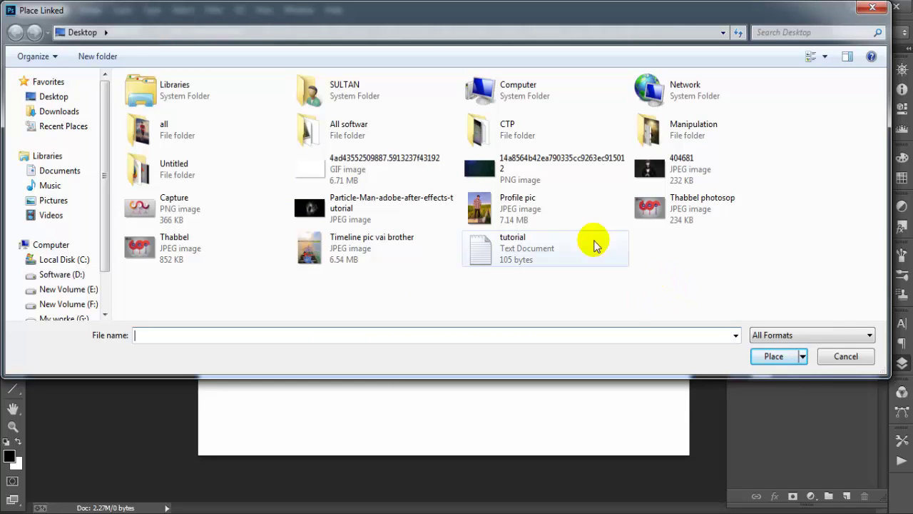
left_click(488, 172)
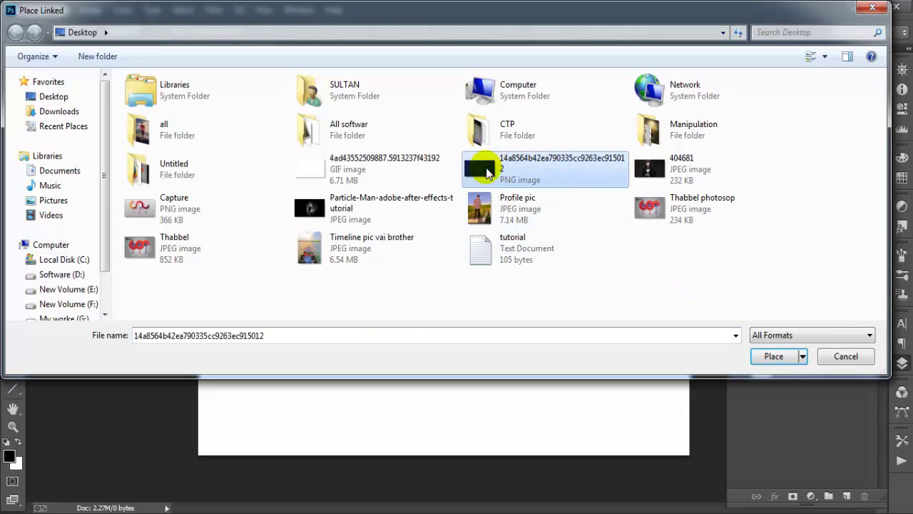
left_click(775, 357)
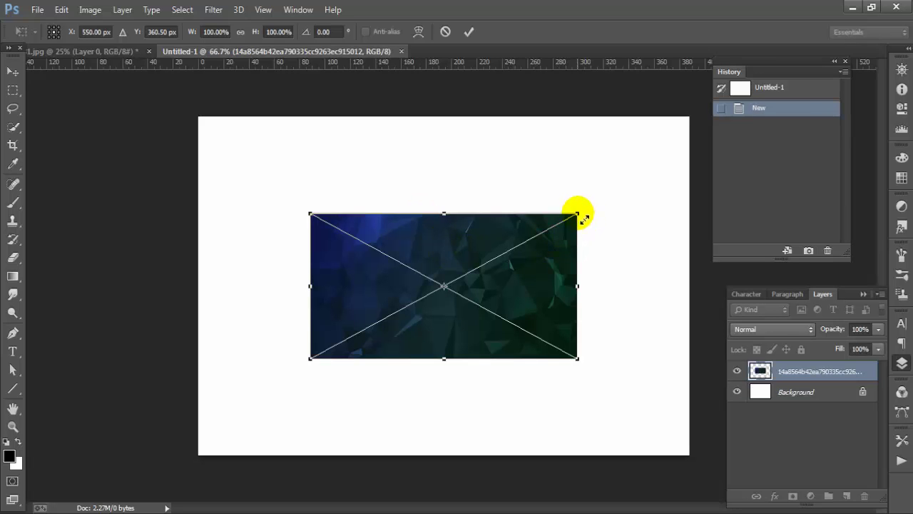
Scale the low-poly image over the canvas, narrowing its width to 191.33%, and commit.
mouse_move(578, 214)
left_mouse_down()
mouse_move(648, 179)
mouse_move(689, 134)
mouse_move(699, 103)
mouse_move(747, 72)
left_mouse_up()
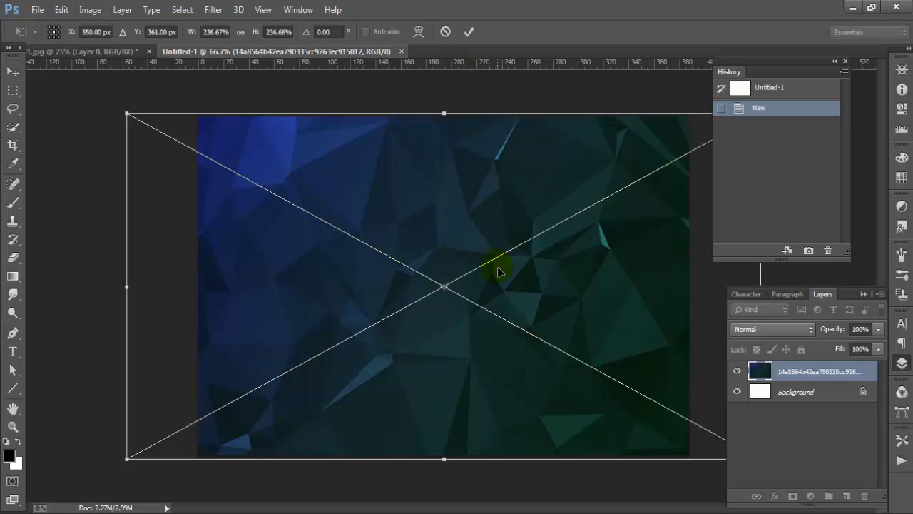
key("ctrl+minus")
key("ctrl+minus")
key("ctrl+minus")
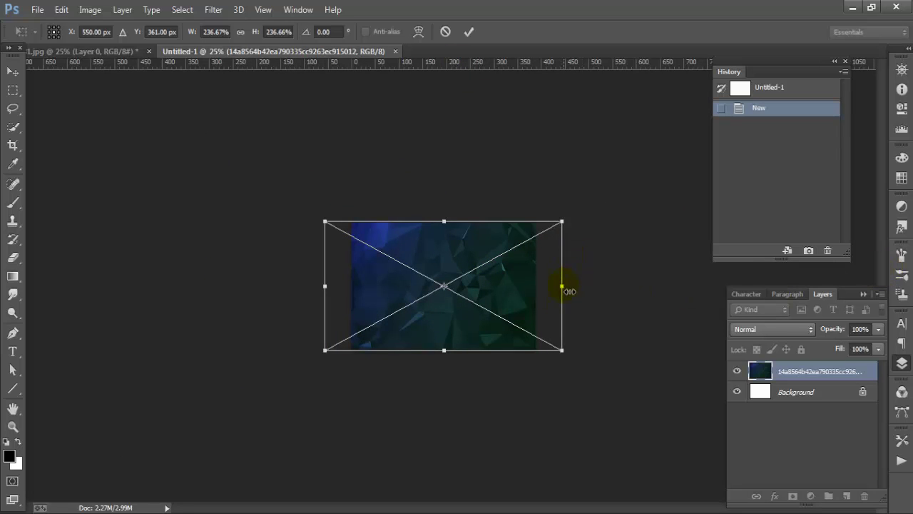
left_click_drag(562, 288, 535, 287)
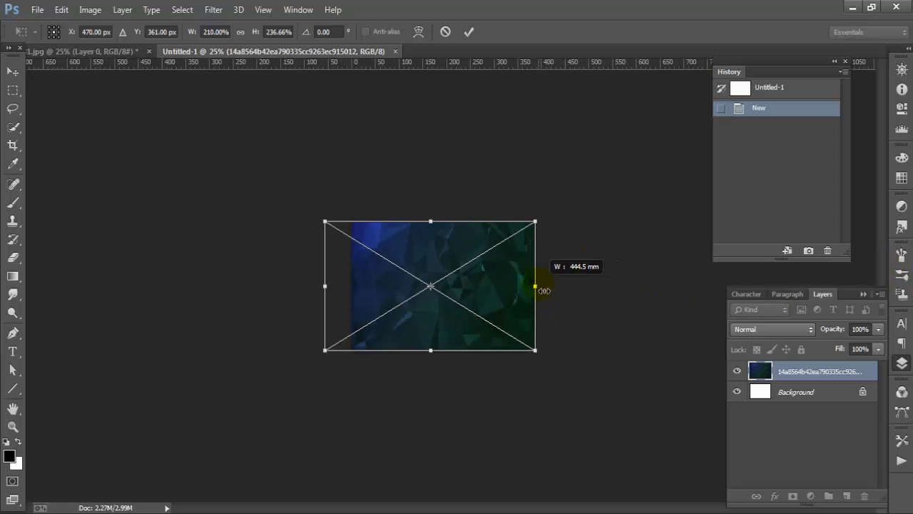
left_click_drag(326, 287, 344, 291)
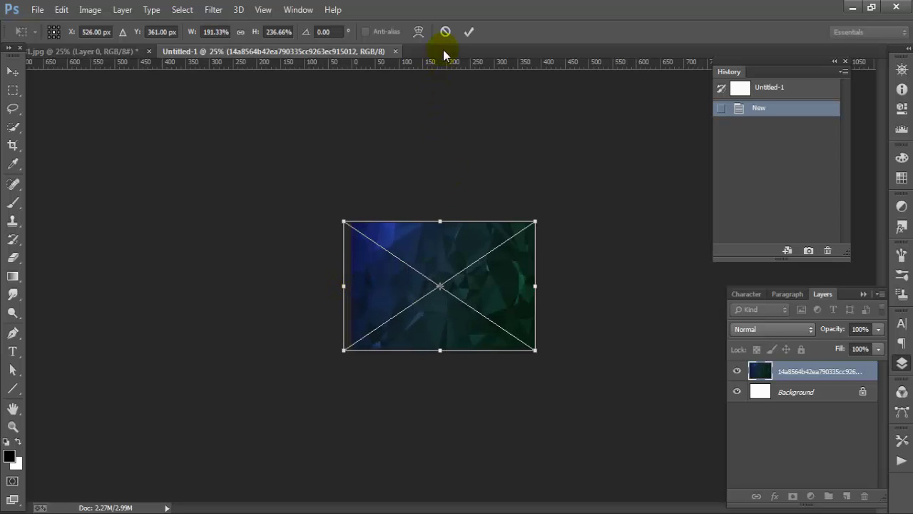
left_click(468, 32)
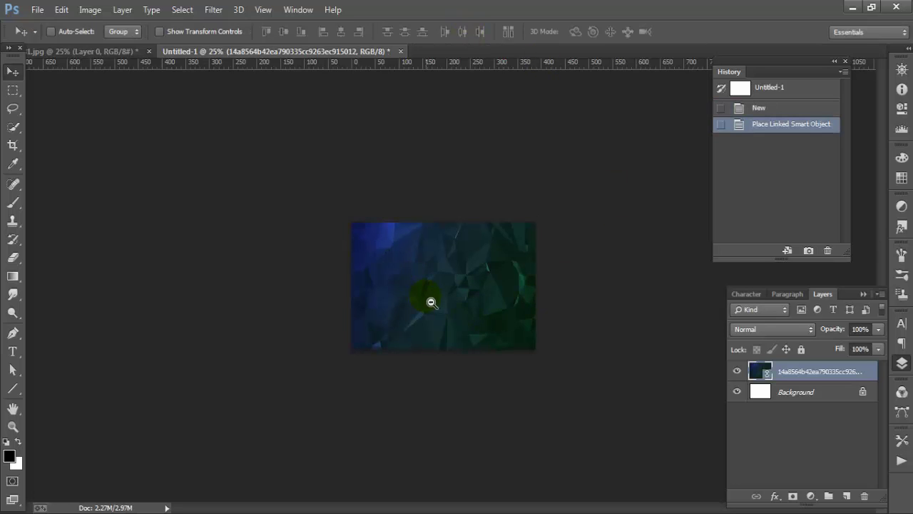
Convert the low-poly smart object from linked to embedded with Embed Linked.
left_click_drag(431, 302, 552, 310)
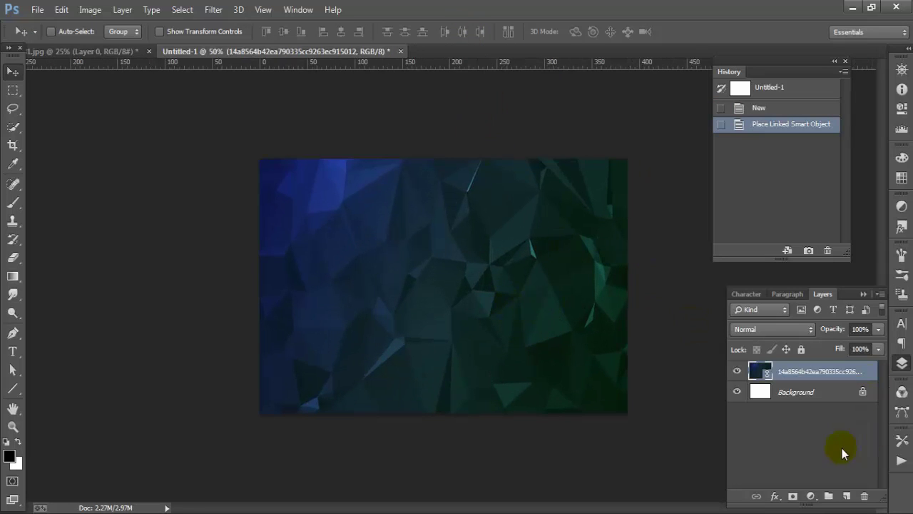
right_click(824, 372)
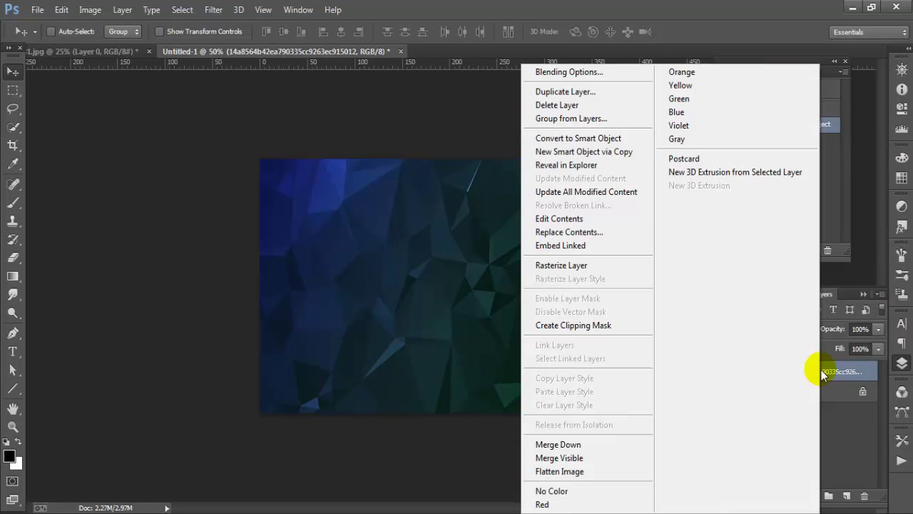
left_click(571, 245)
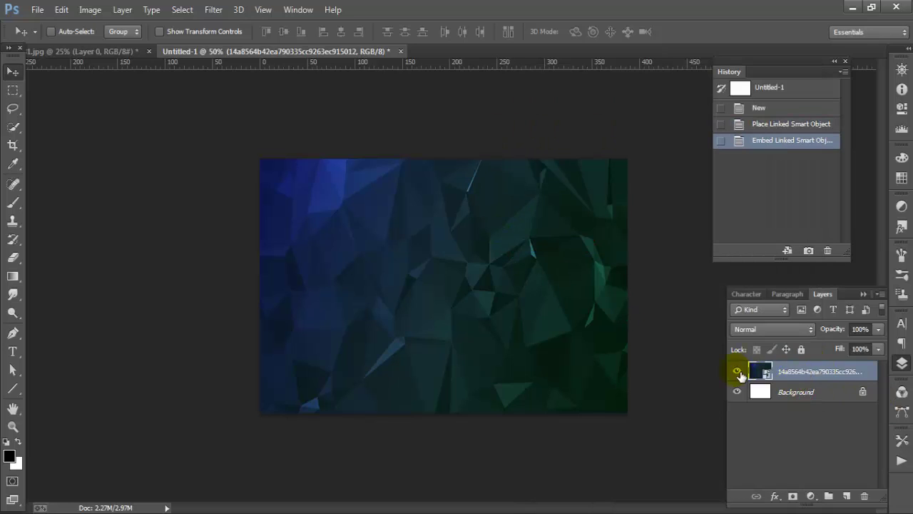
left_click(737, 371)
left_click(737, 370)
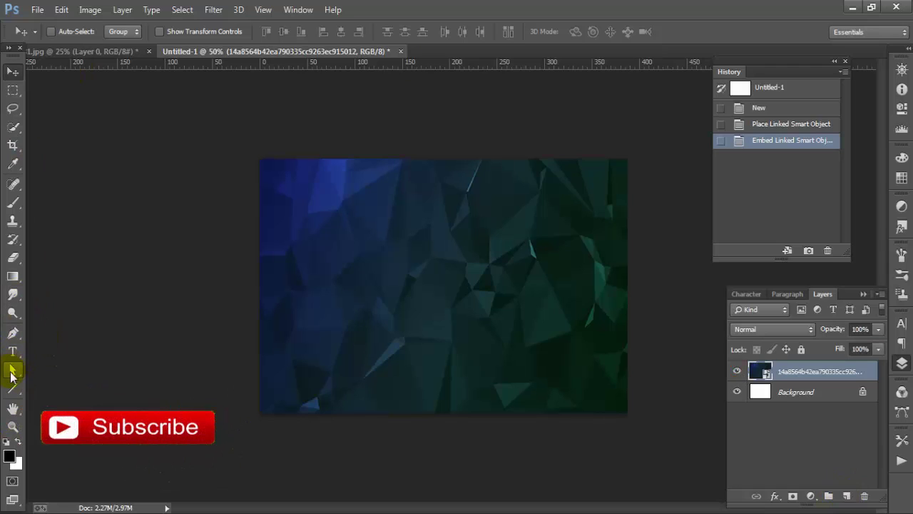
left_click(12, 390)
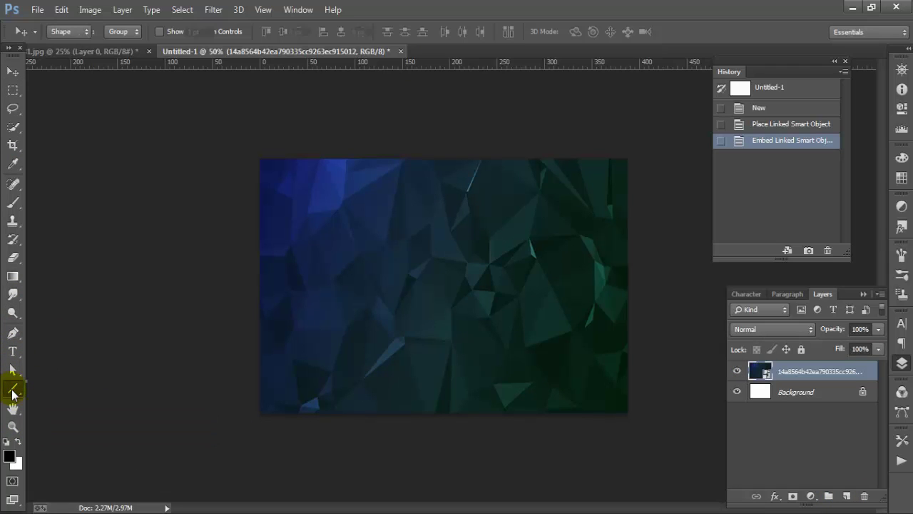
Draw a 3-sided Polygon 1 triangle, fill it white, and nudge it up and right.
left_click(12, 390)
right_click(12, 389)
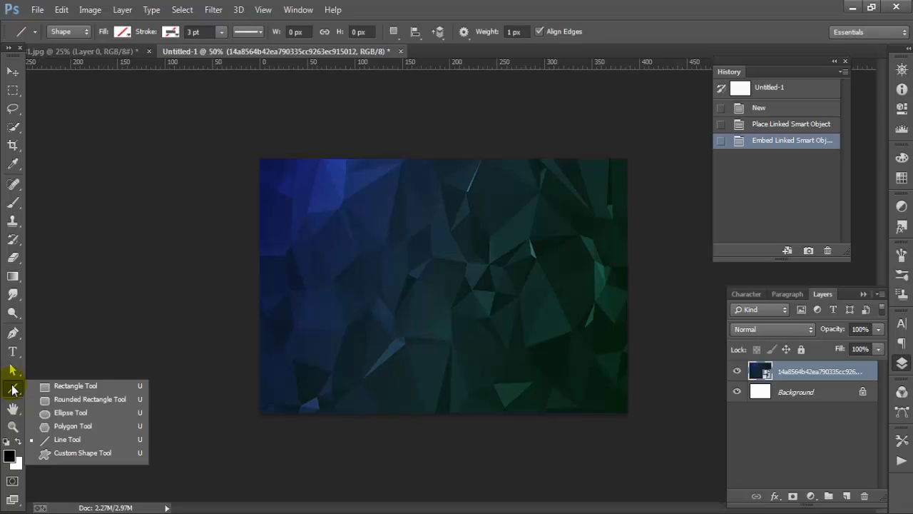
left_click(62, 425)
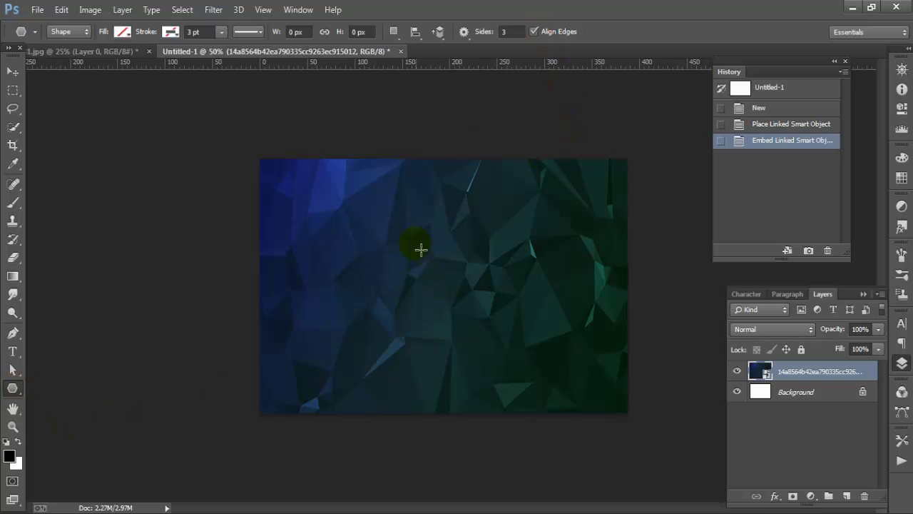
mouse_move(414, 336)
left_mouse_down()
mouse_move(427, 209)
mouse_move(444, 232)
mouse_move(469, 210)
mouse_move(454, 242)
mouse_move(471, 247)
mouse_move(413, 234)
left_mouse_up()
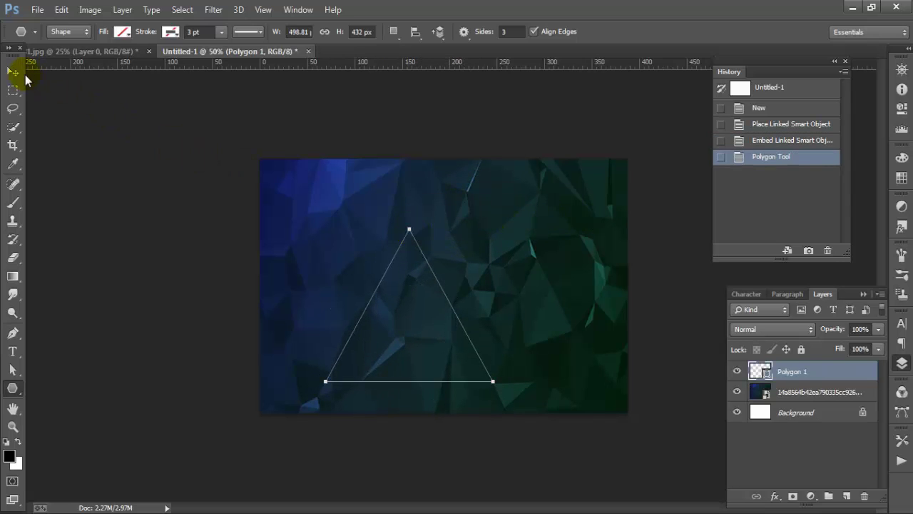
left_click(122, 32)
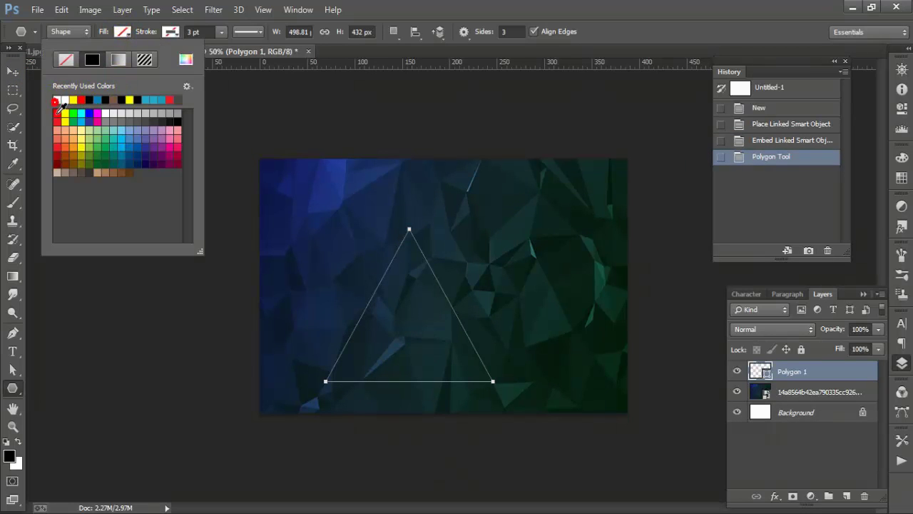
left_click(105, 112)
left_click(13, 71)
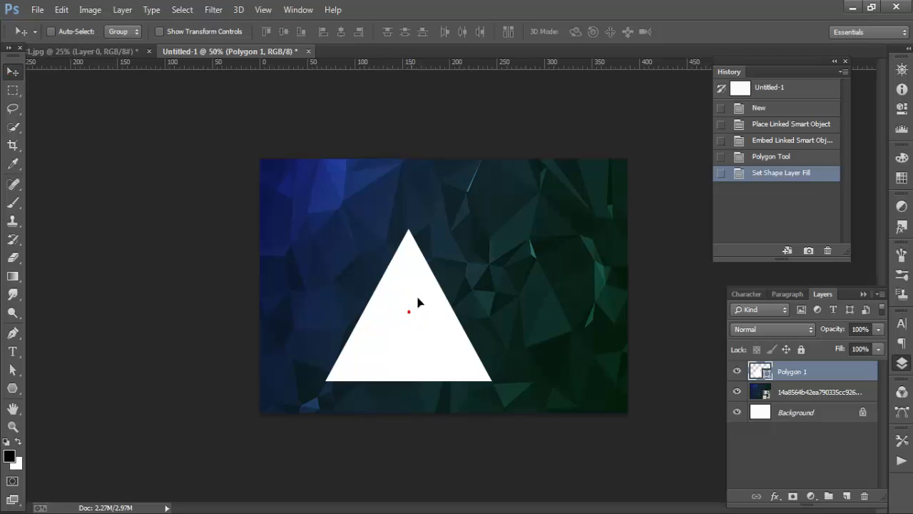
left_click_drag(409, 313, 440, 288)
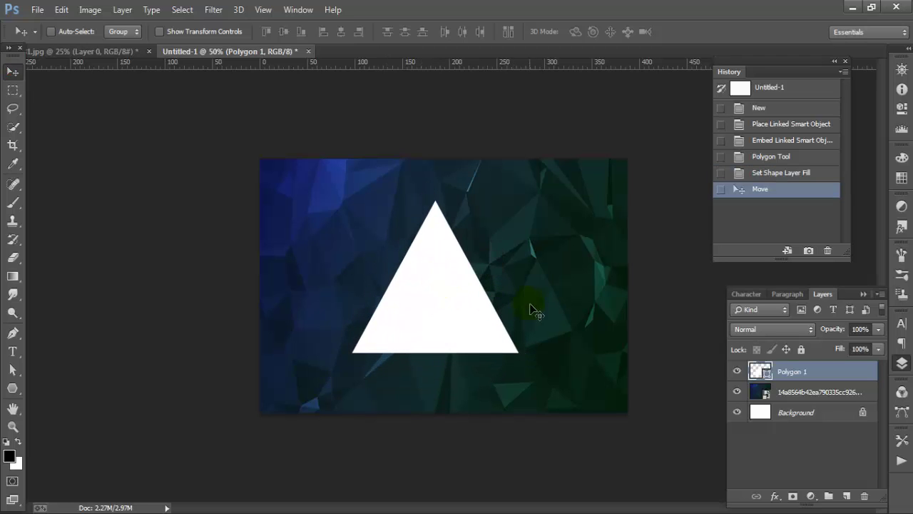
Duplicate the triangle twice and shift Polygon 1 right into a double peak.
key("ctrl+j")
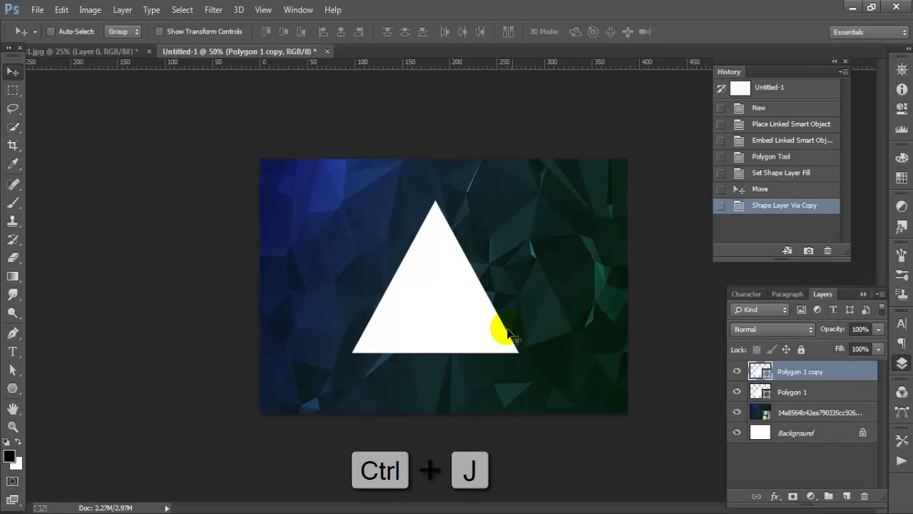
key("ctrl+j")
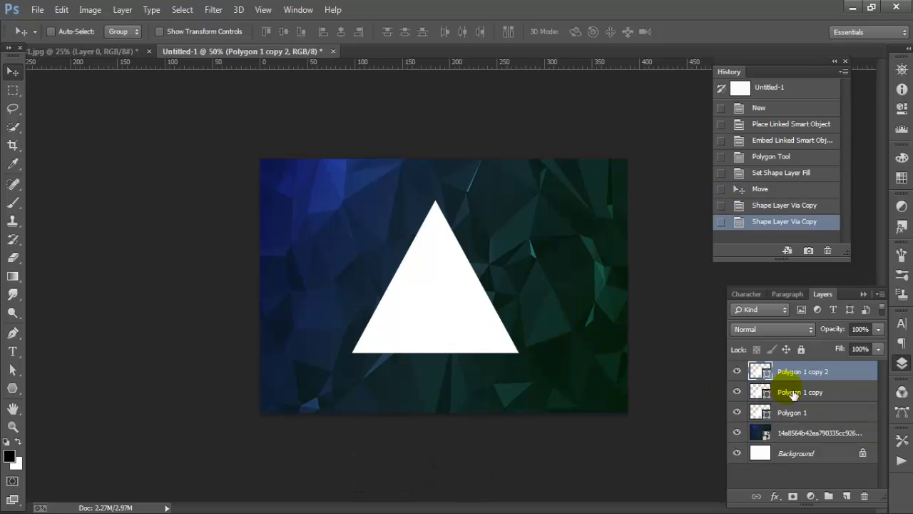
left_click(792, 392)
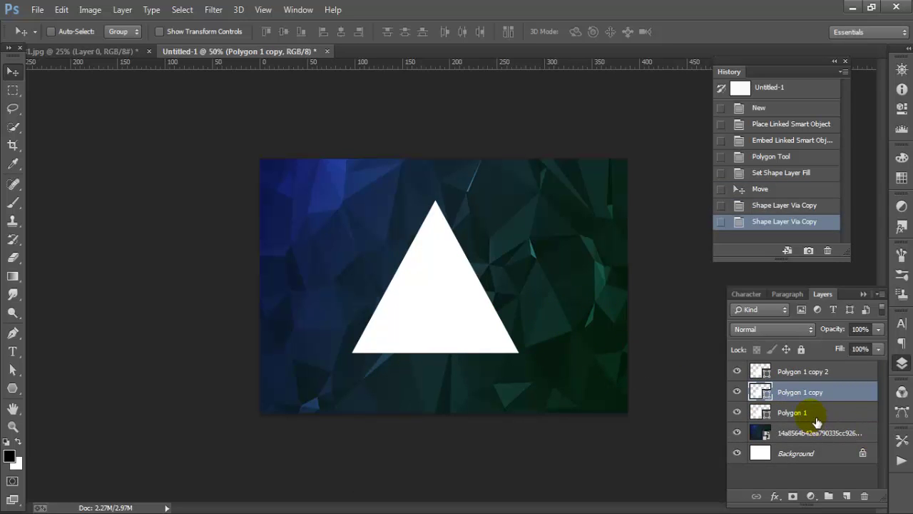
left_click(796, 413)
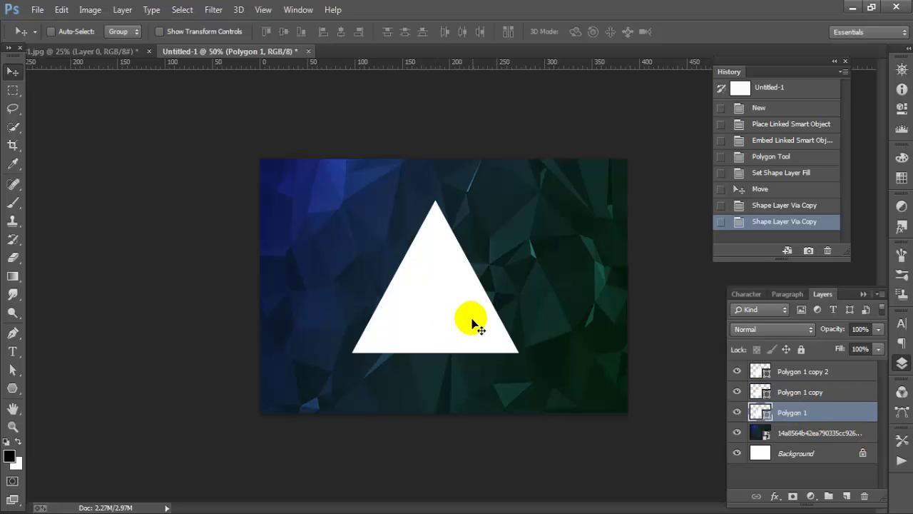
mouse_move(481, 318)
left_mouse_down()
mouse_move(545, 326)
mouse_move(505, 345)
left_mouse_up()
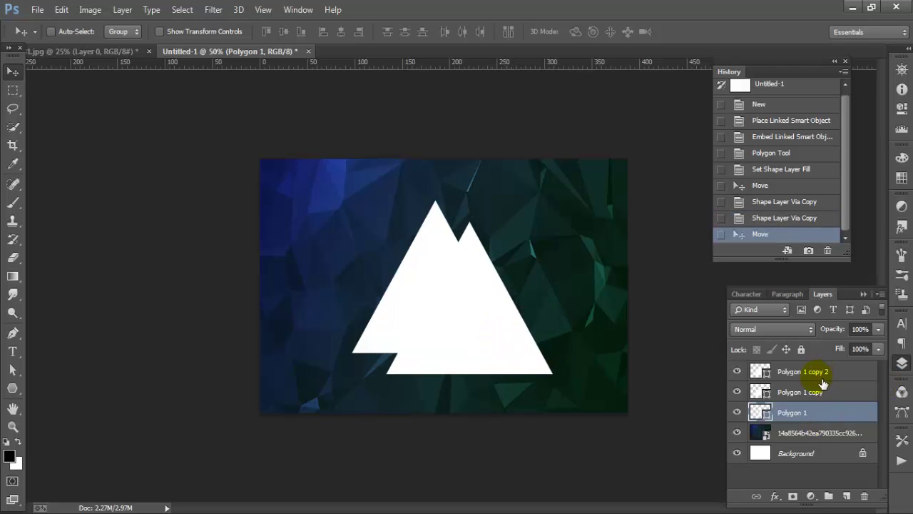
Shift Polygon 1 copy left and fine-tune Polygon 1 up and to the right.
left_click(803, 392)
left_click(737, 392)
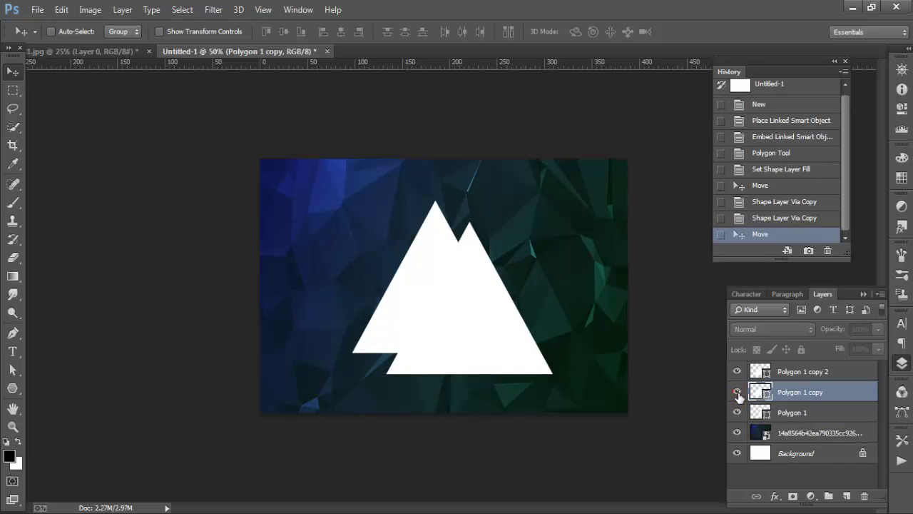
left_click(737, 392)
mouse_move(434, 326)
left_mouse_down()
mouse_move(364, 316)
mouse_move(385, 283)
mouse_move(442, 312)
mouse_move(443, 286)
mouse_move(404, 306)
mouse_move(393, 279)
mouse_move(400, 284)
left_mouse_up()
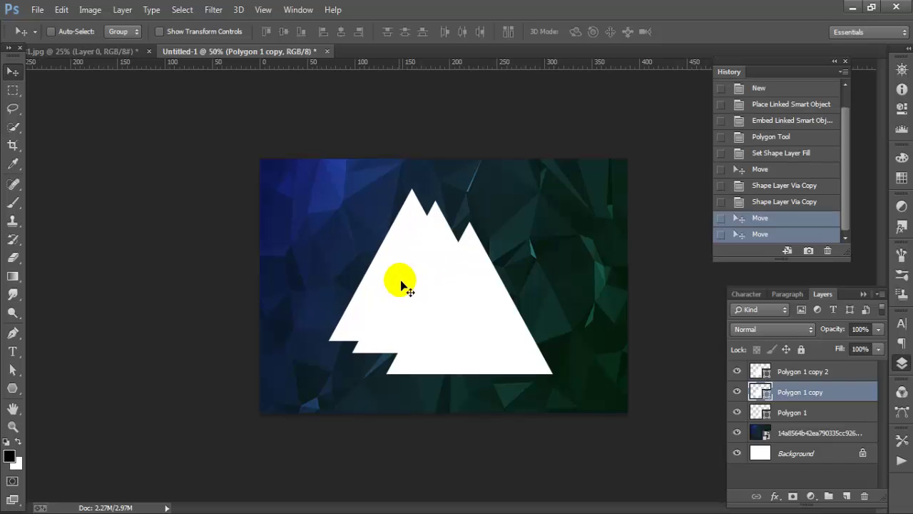
left_click(788, 414)
mouse_move(510, 348)
left_mouse_down()
mouse_move(526, 285)
mouse_move(519, 304)
mouse_move(527, 307)
mouse_move(518, 296)
mouse_move(503, 304)
left_mouse_up()
left_click_drag(503, 305, 509, 311)
Move all three triangle layers down together to centre the group on the background.
key("ctrl+minus")
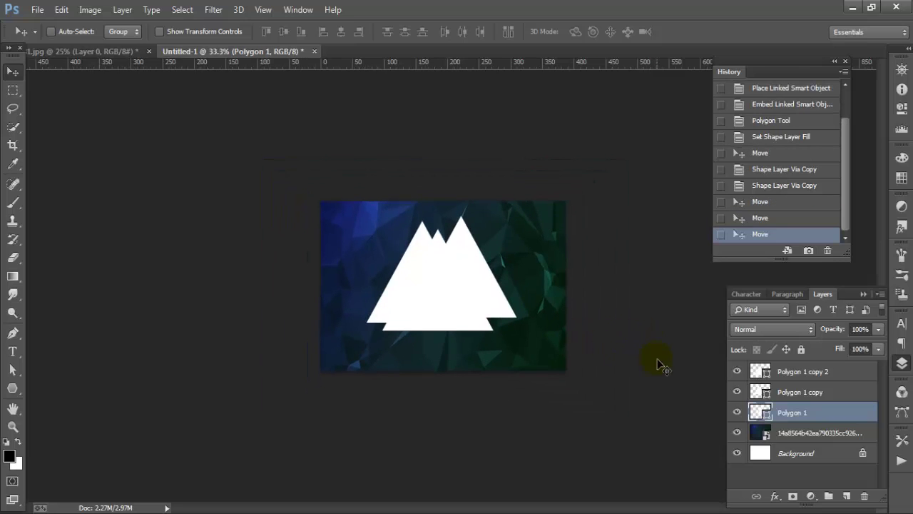
left_click(817, 377, "shift")
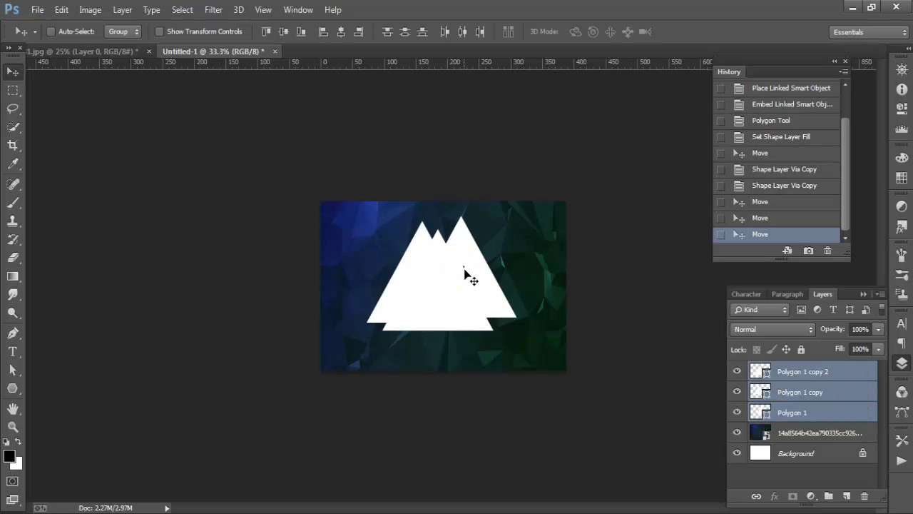
left_click_drag(465, 274, 463, 287)
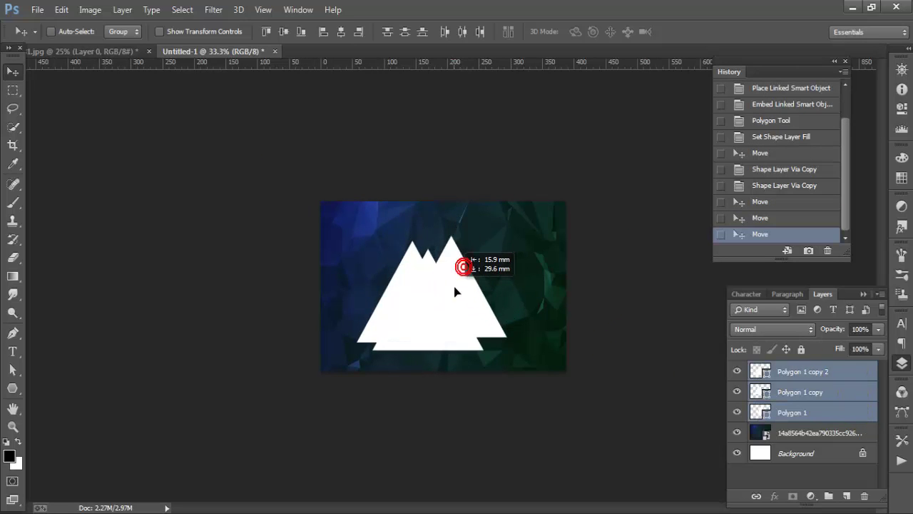
left_click(807, 433, "shift")
left_click(824, 412)
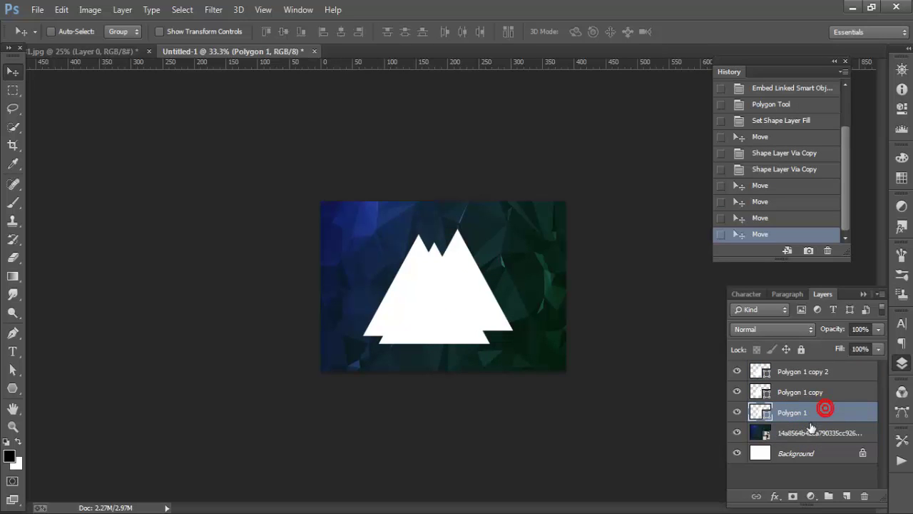
scroll(400, 281, "up", 1)
scroll(396, 307, "up", 2)
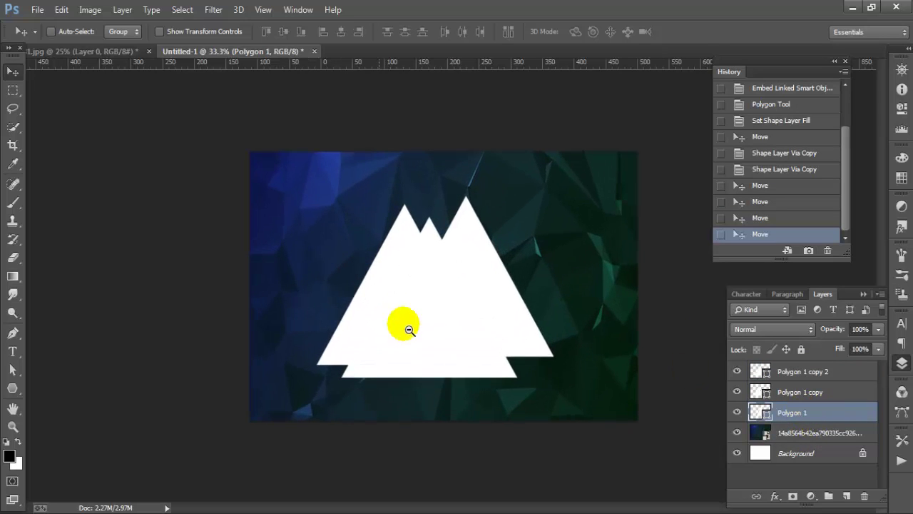
Set Polygon 1 to Soft Light and Polygon 1 copy to Overlay blending.
left_click(735, 411)
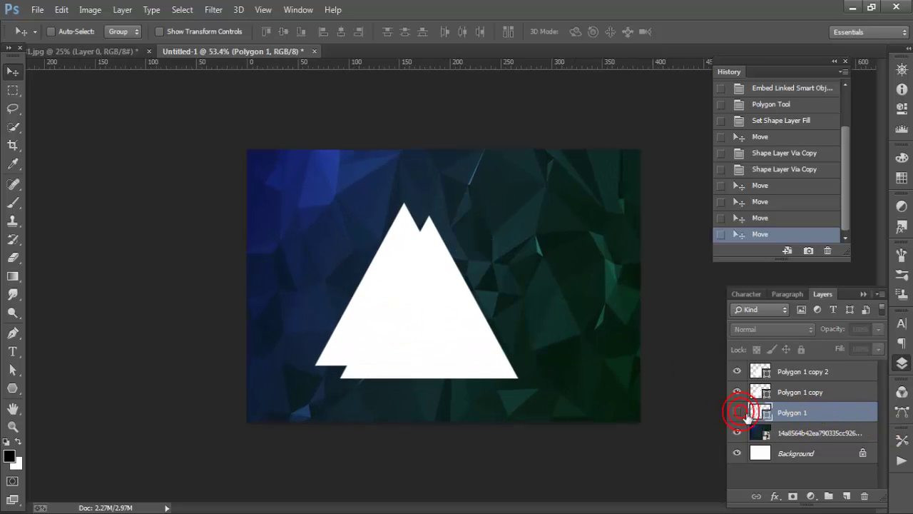
left_click(776, 330)
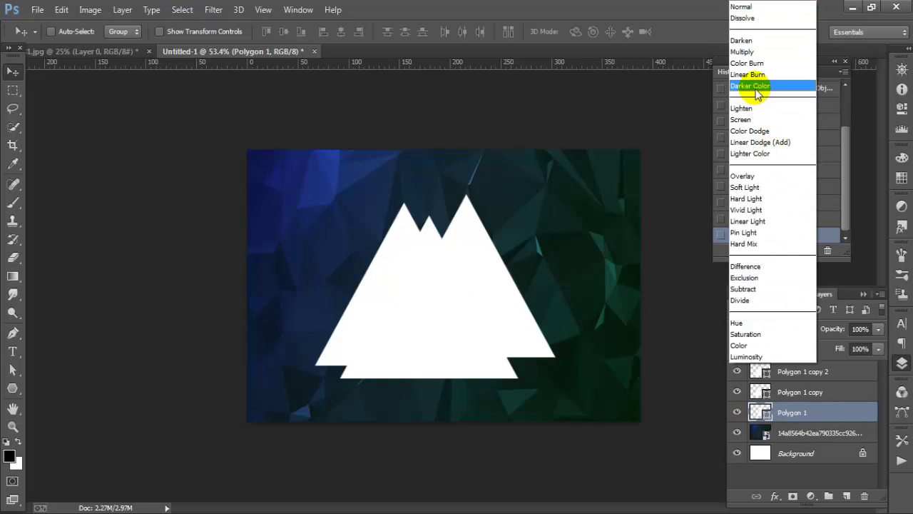
left_click(751, 187)
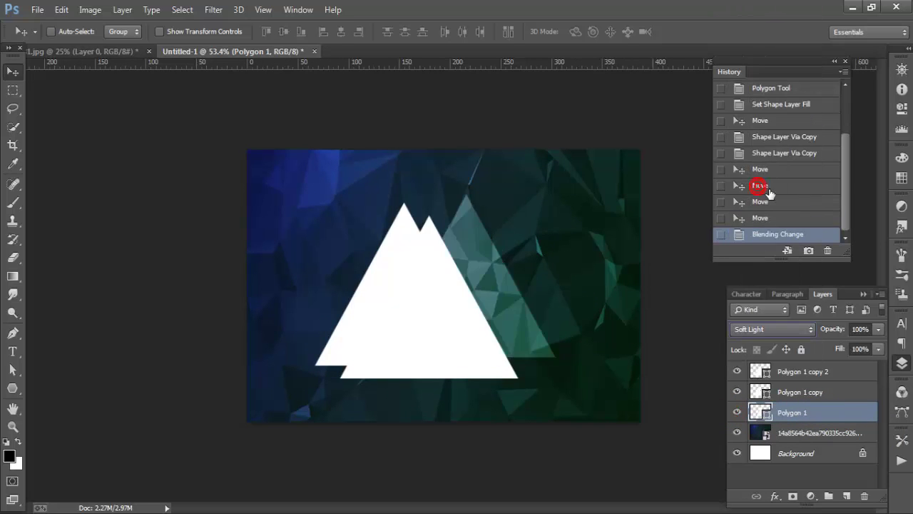
left_click(794, 391)
left_click(737, 393)
left_click(773, 329)
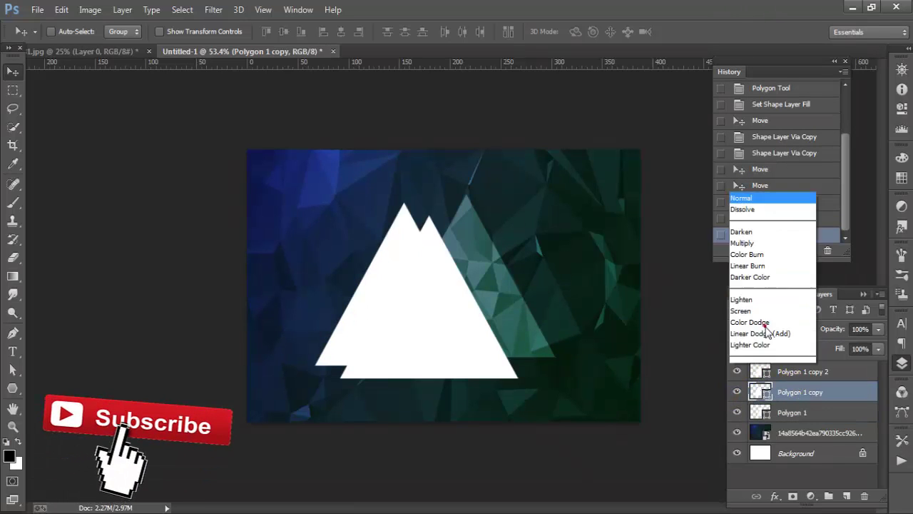
left_click(760, 185)
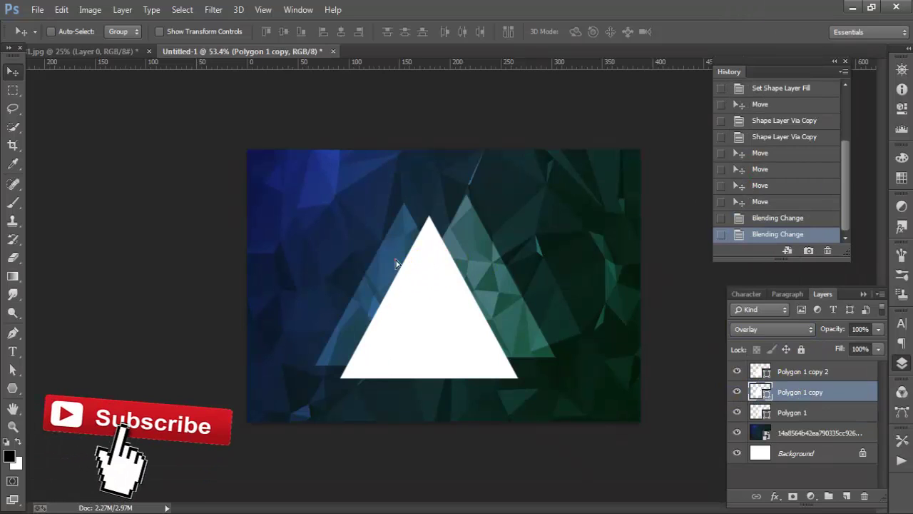
Offset the Overlay and Soft Light triangles left behind the solid front triangle.
mouse_move(399, 275)
left_mouse_down()
mouse_move(389, 279)
mouse_move(399, 255)
left_mouse_up()
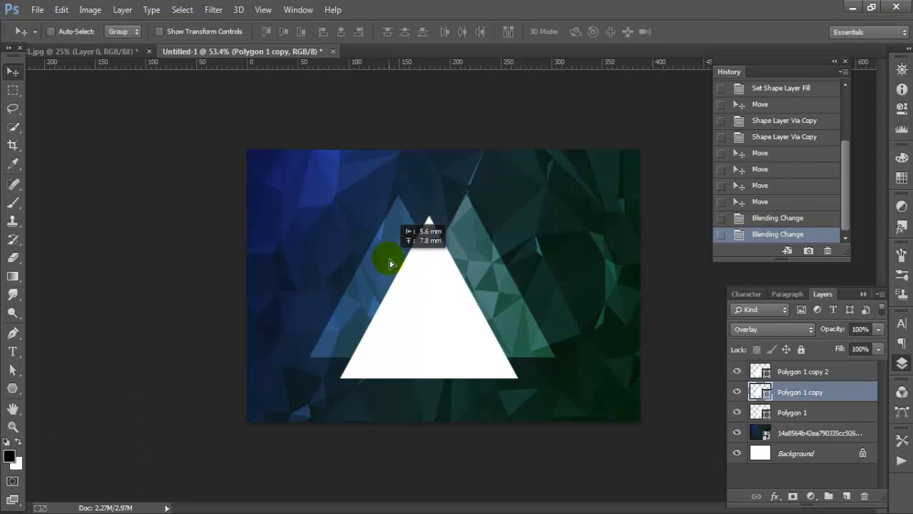
left_click_drag(399, 255, 387, 271)
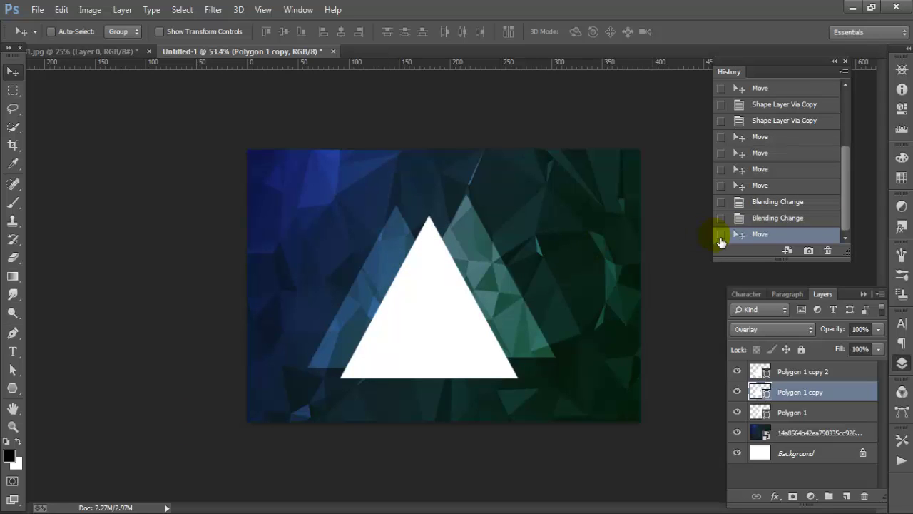
left_click(806, 413)
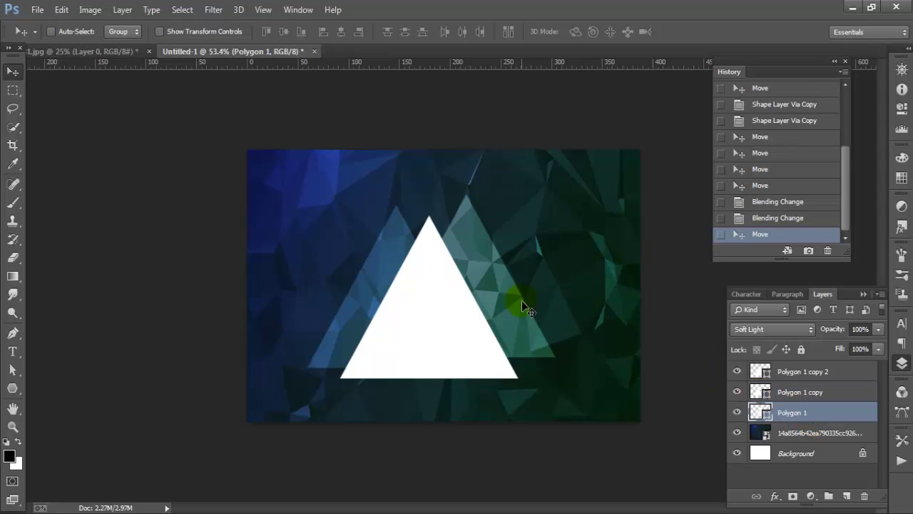
mouse_move(522, 301)
left_mouse_down()
mouse_move(499, 298)
mouse_move(509, 296)
mouse_move(505, 313)
mouse_move(508, 300)
mouse_move(484, 300)
mouse_move(487, 291)
left_mouse_up()
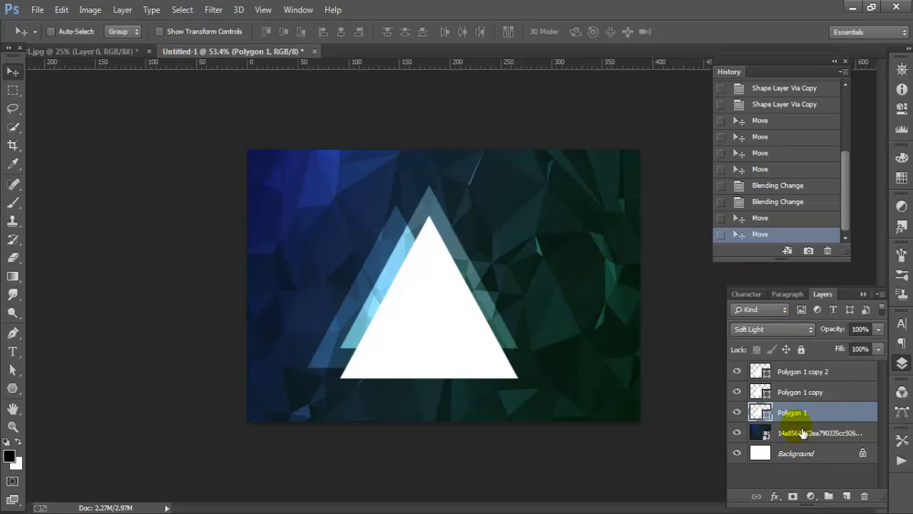
left_click(805, 372)
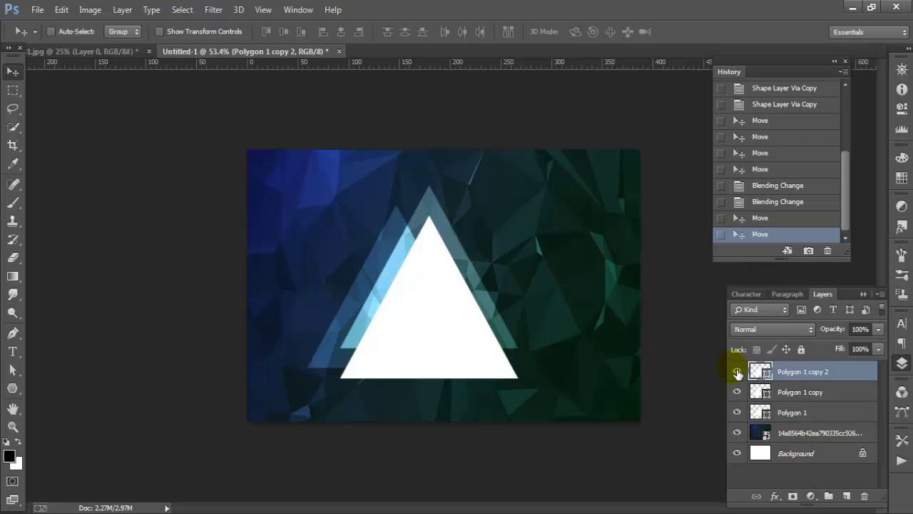
left_click(737, 371)
left_click(737, 372)
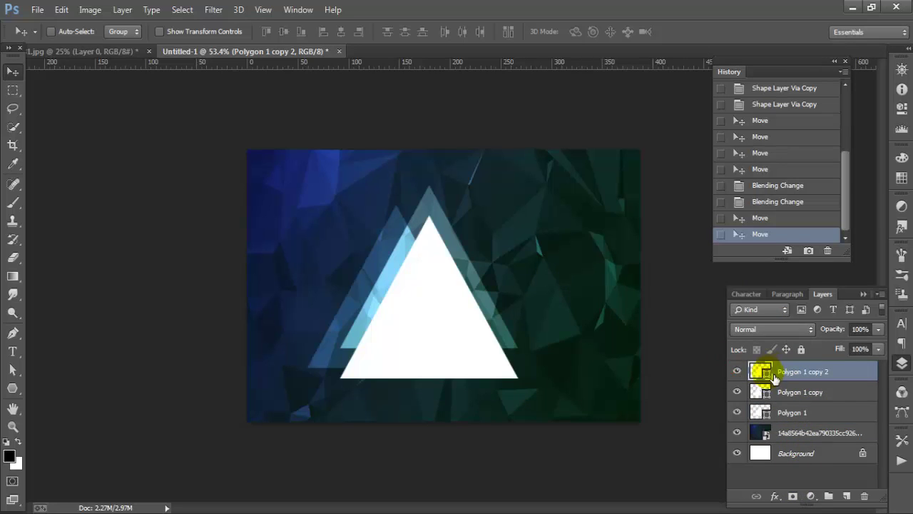
left_click(12, 388)
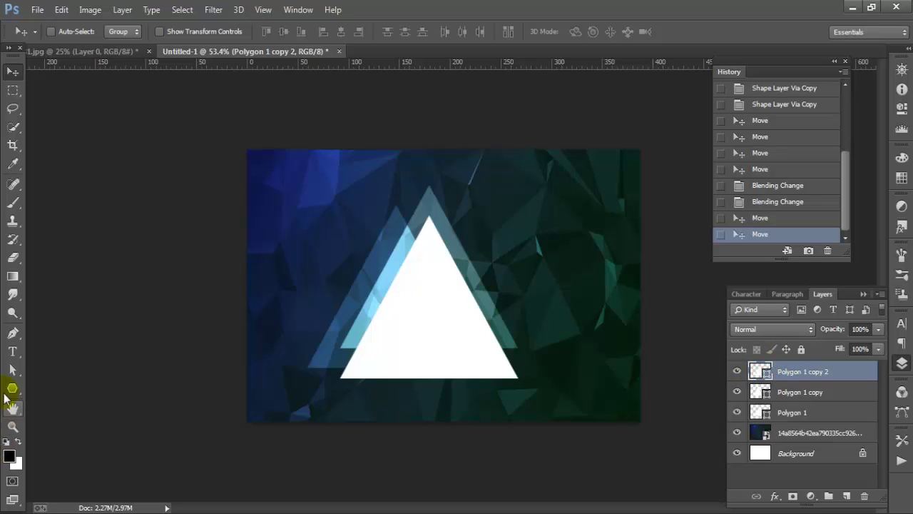
Give the front triangle Polygon 1 copy 2 a dashed stroke 3 pt wide.
left_click(202, 33)
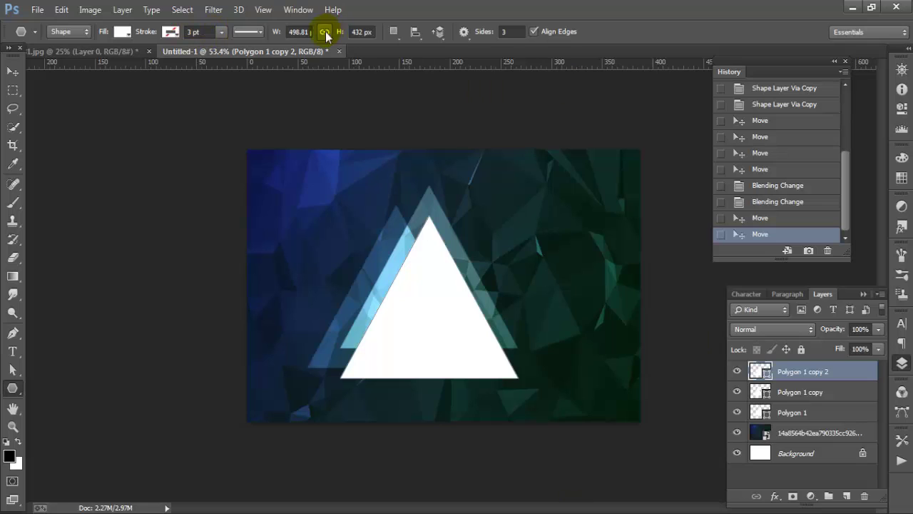
left_click(247, 33)
left_click(260, 91)
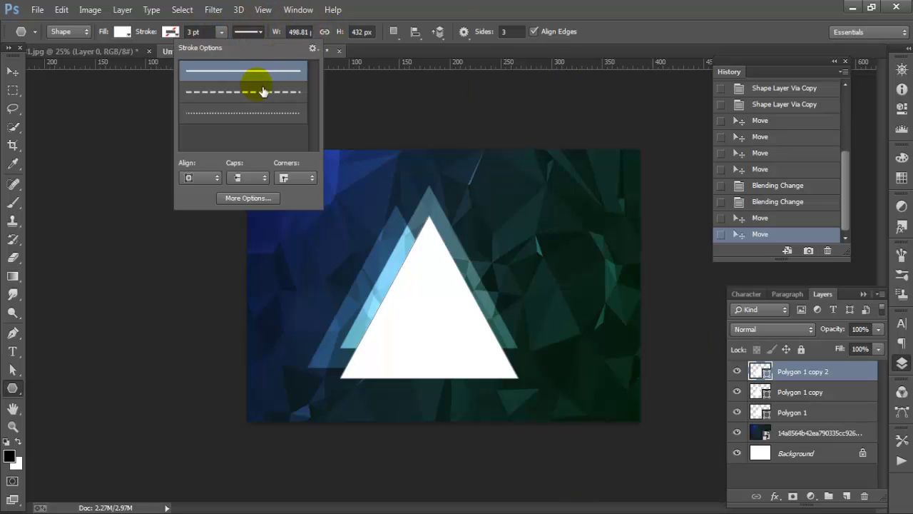
left_click(259, 92)
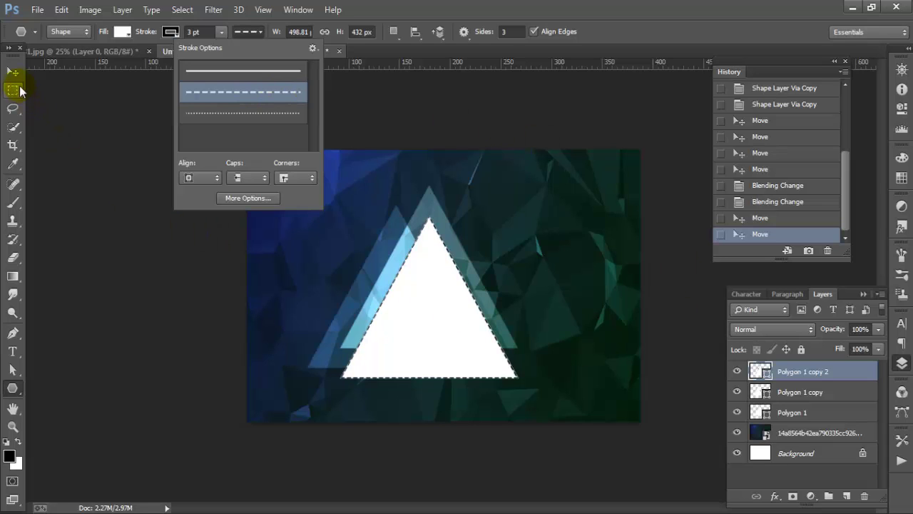
left_click(222, 32)
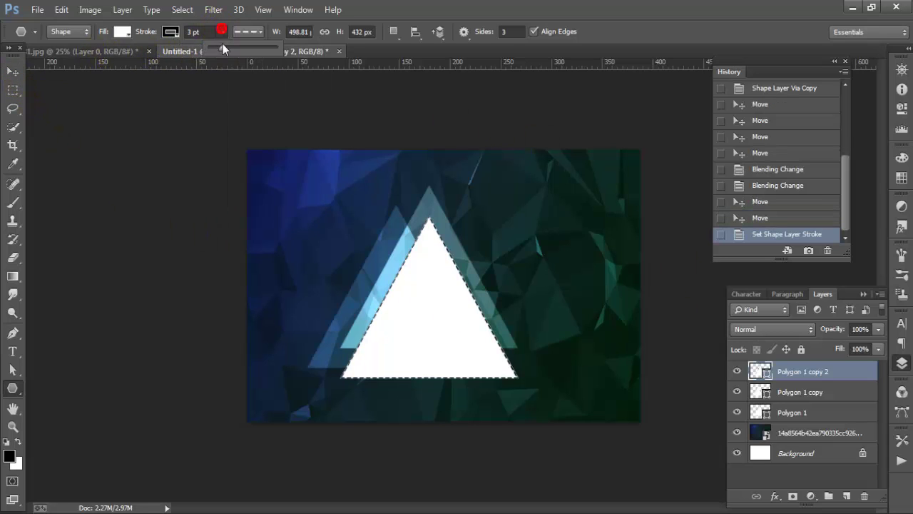
left_click_drag(225, 45, 217, 48)
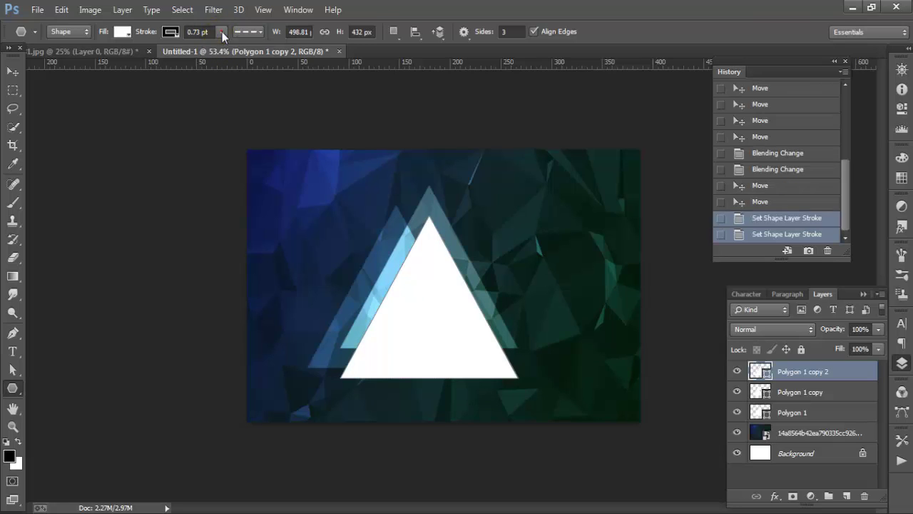
left_click(211, 32)
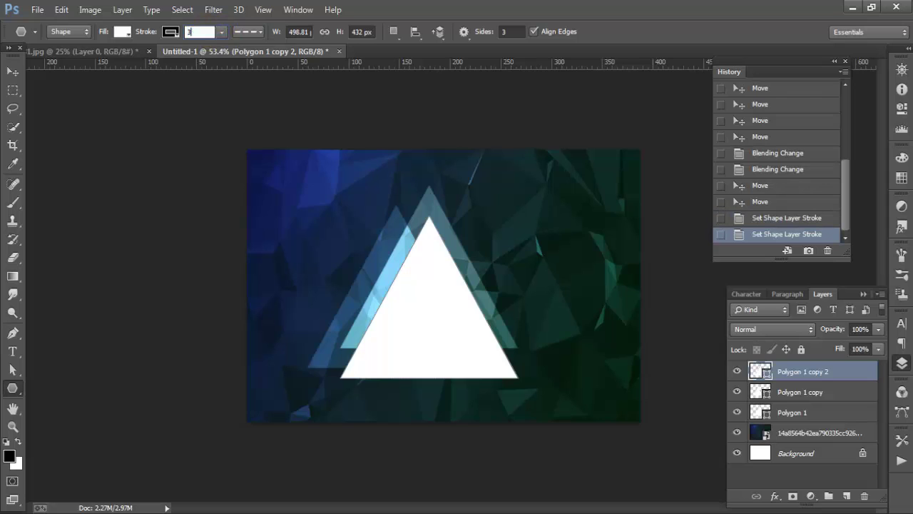
type("3")
key("Return")
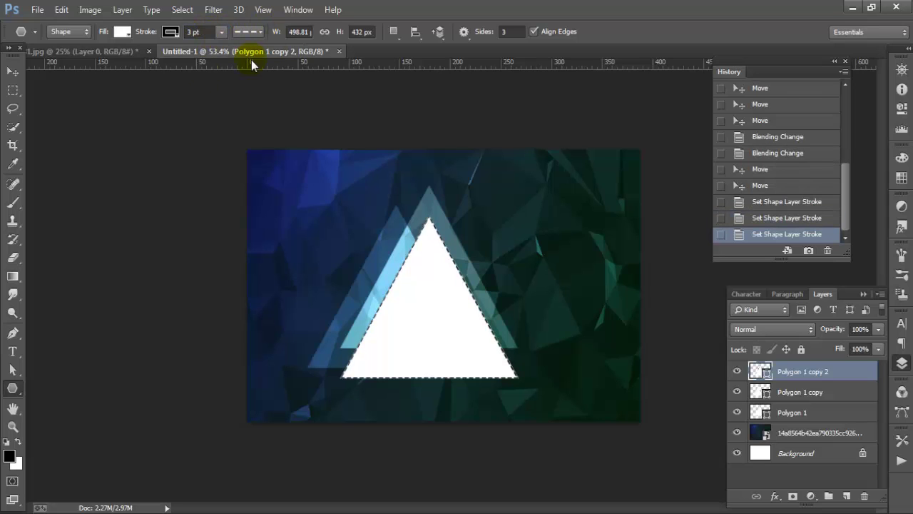
Cancel the Create Polygon dialog and return to the Move tool.
left_click(28, 83)
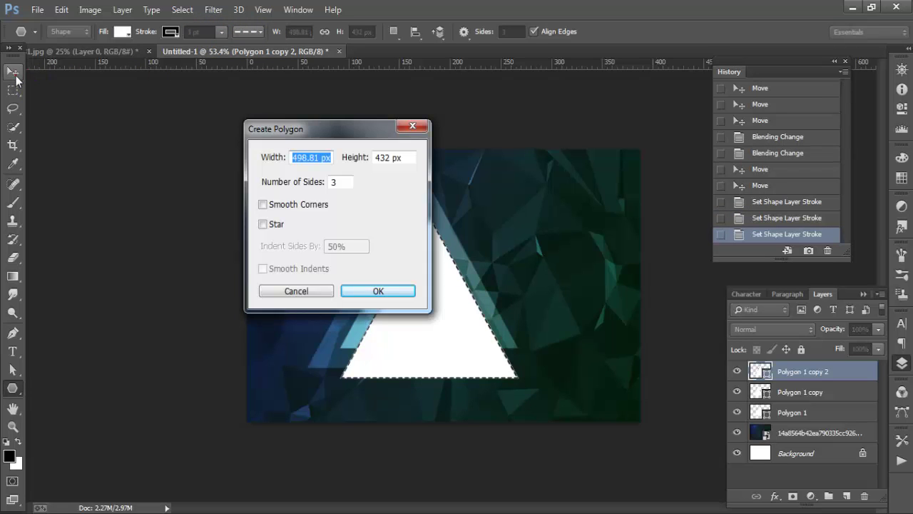
left_click(287, 293)
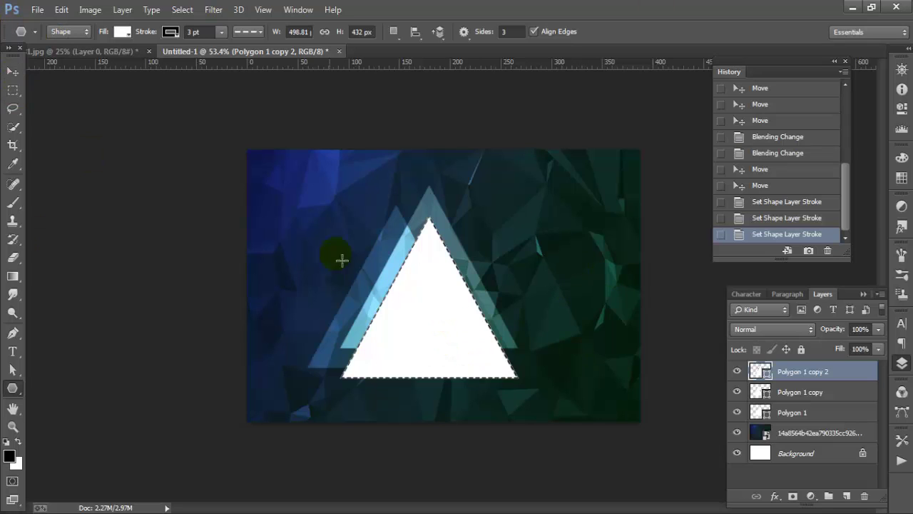
left_click(13, 72)
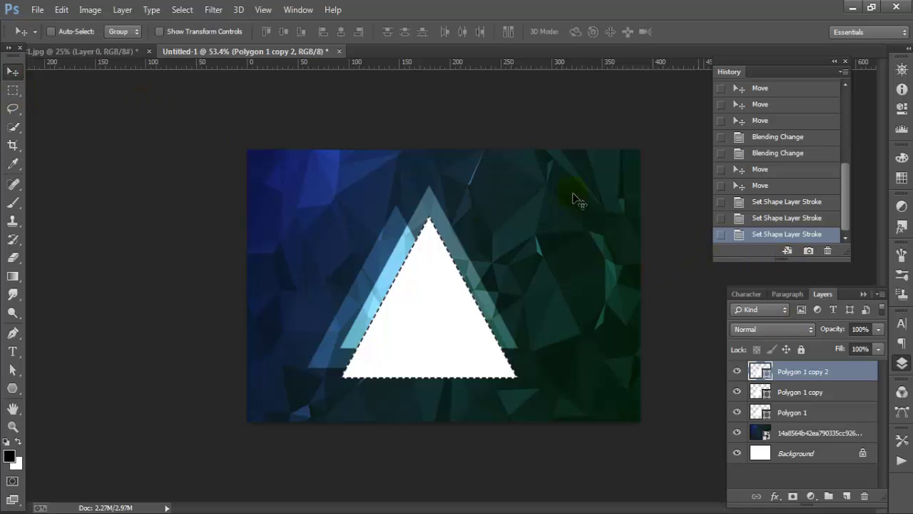
left_click(36, 9)
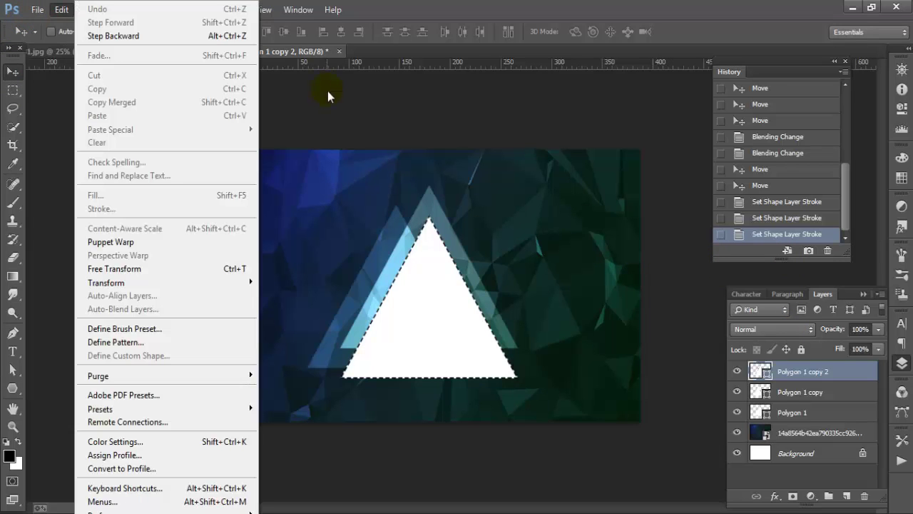
Drag the 1.jpg portrait into Untitled-1 as Layer 1 and centre it.
left_click(328, 92)
left_click(80, 53)
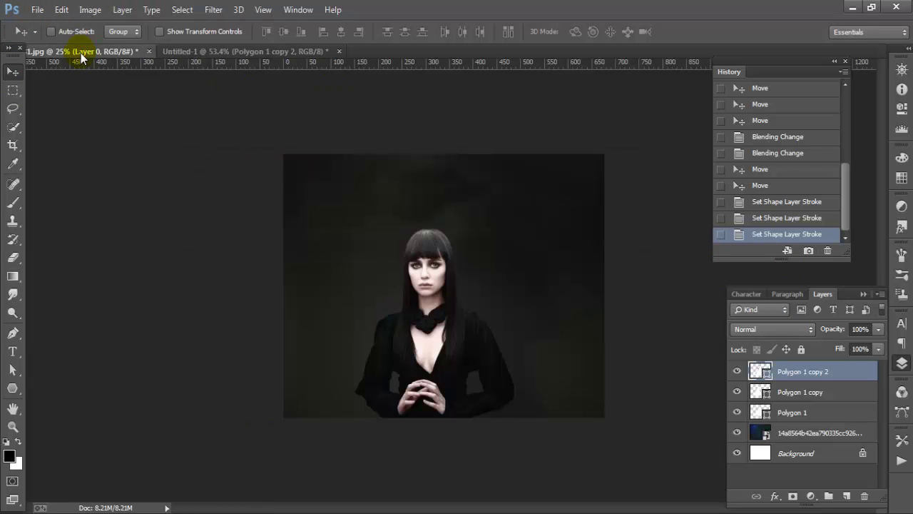
left_click(267, 52)
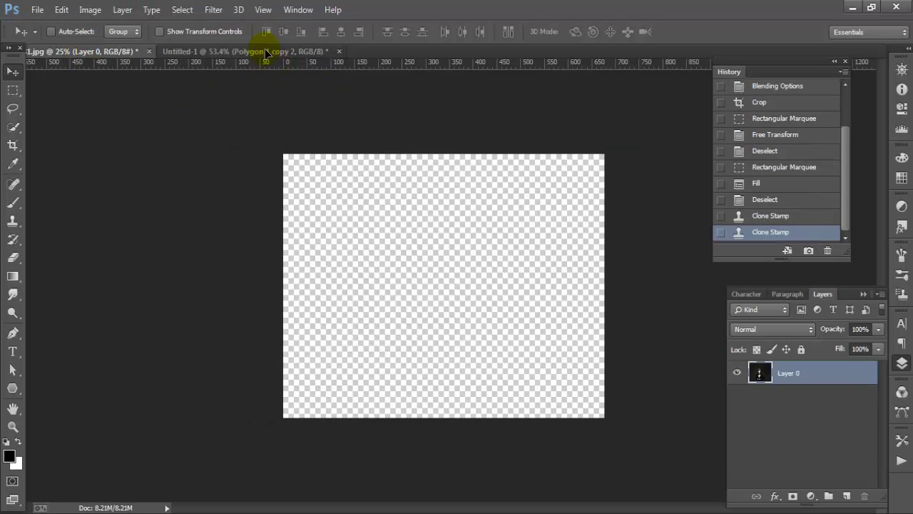
left_click_drag(266, 52, 407, 279)
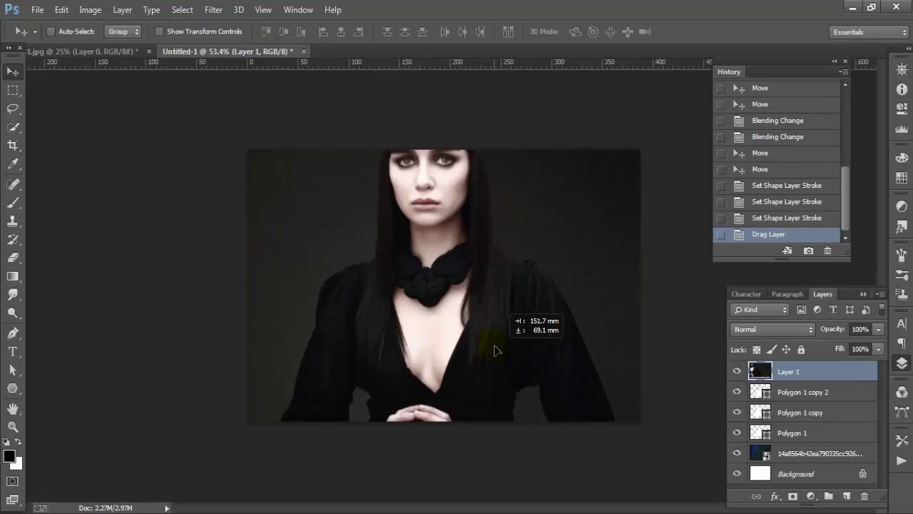
left_click_drag(550, 336, 546, 371)
Create a clipping mask so Layer 1 shows only inside the dashed triangle.
left_click(821, 383)
right_click(816, 374)
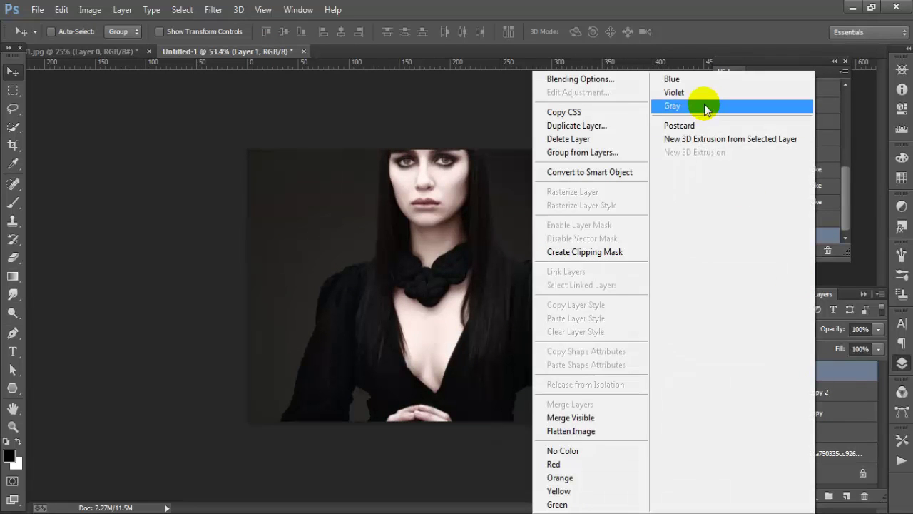
left_click(857, 266)
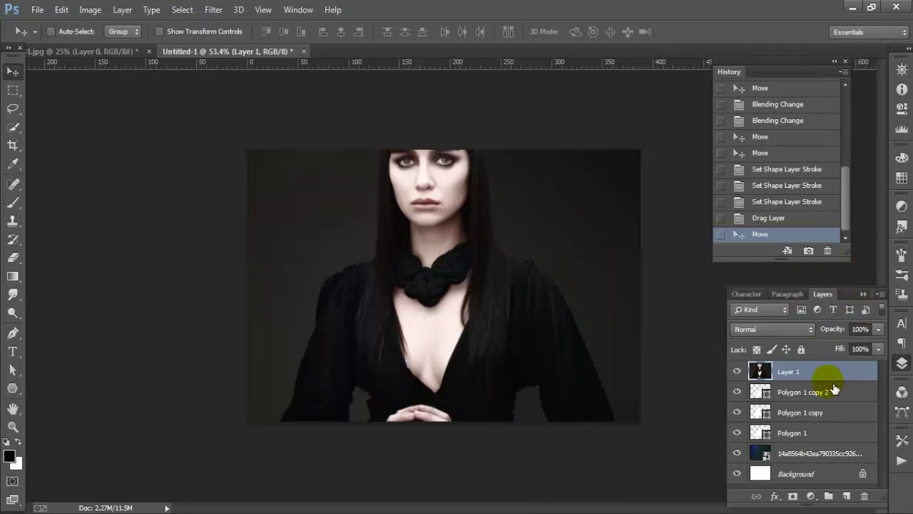
right_click(830, 378)
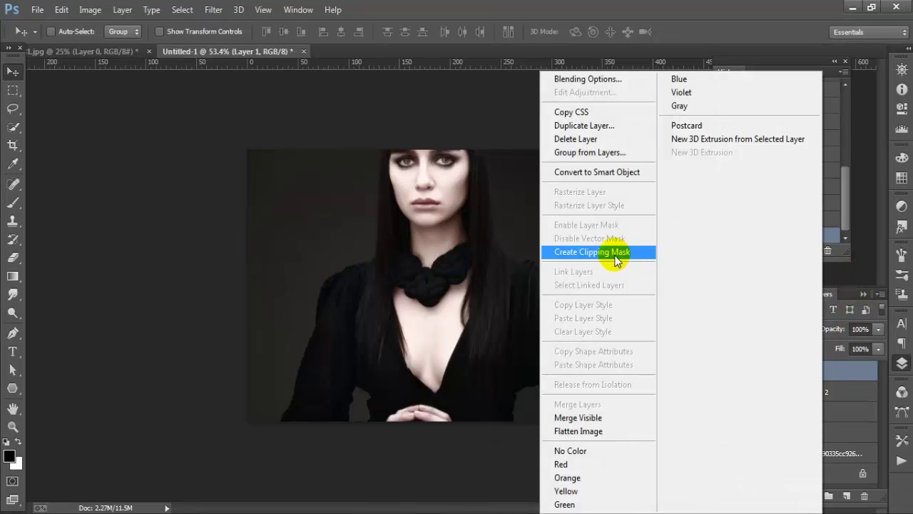
left_click(571, 252)
Scale the portrait to about 38.5%, framing her head and shoulders in the triangle, then view at 66.7%.
left_click_drag(454, 350, 449, 397)
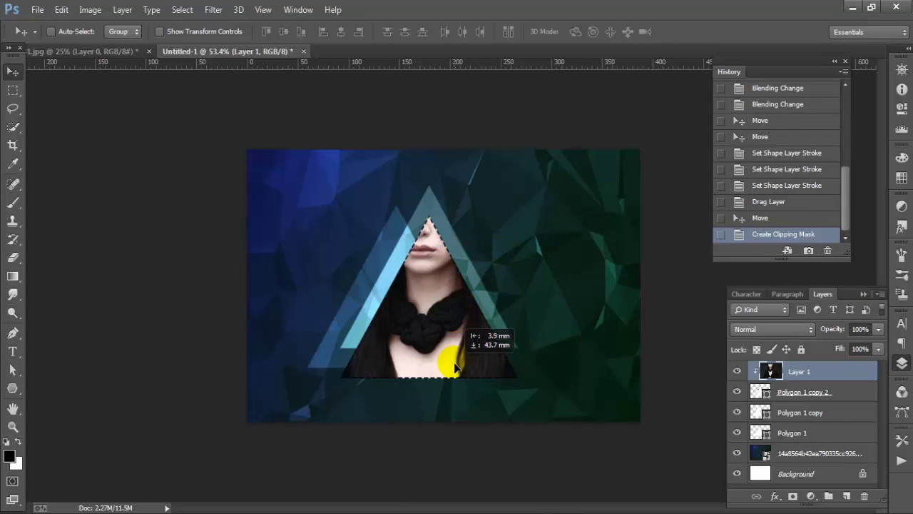
key("ctrl+t")
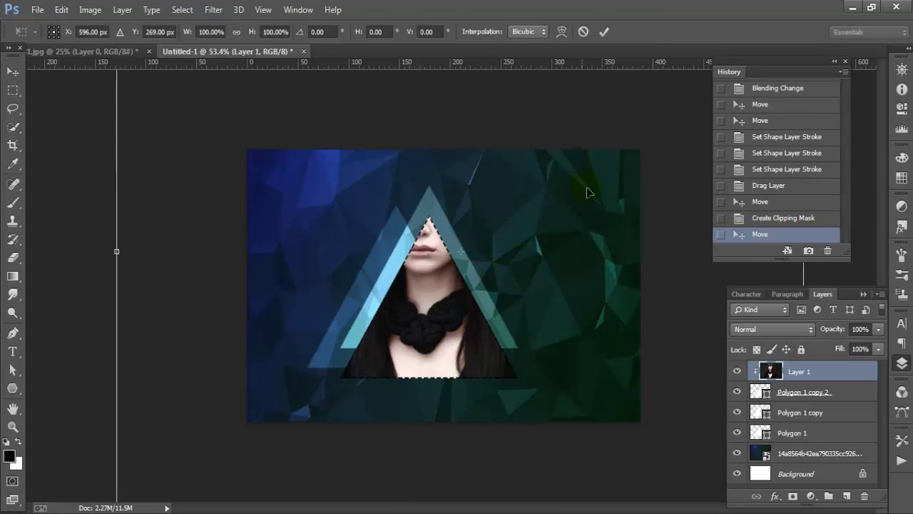
key("ctrl+minus")
key("ctrl+minus")
key("ctrl+minus")
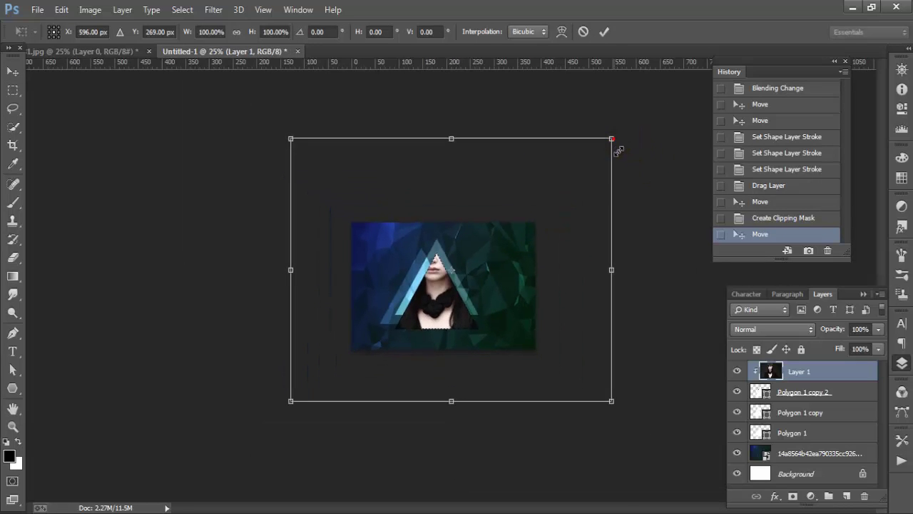
left_click_drag(618, 150, 576, 266)
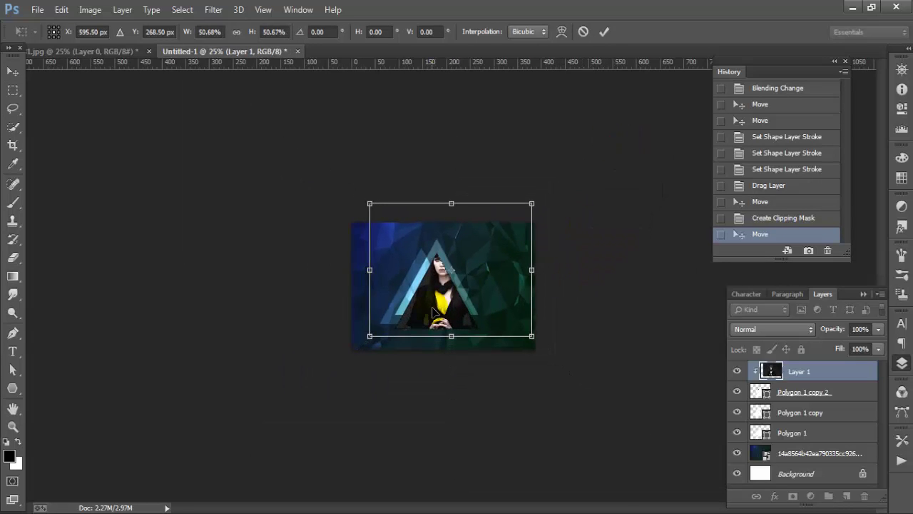
left_click_drag(434, 312, 421, 326)
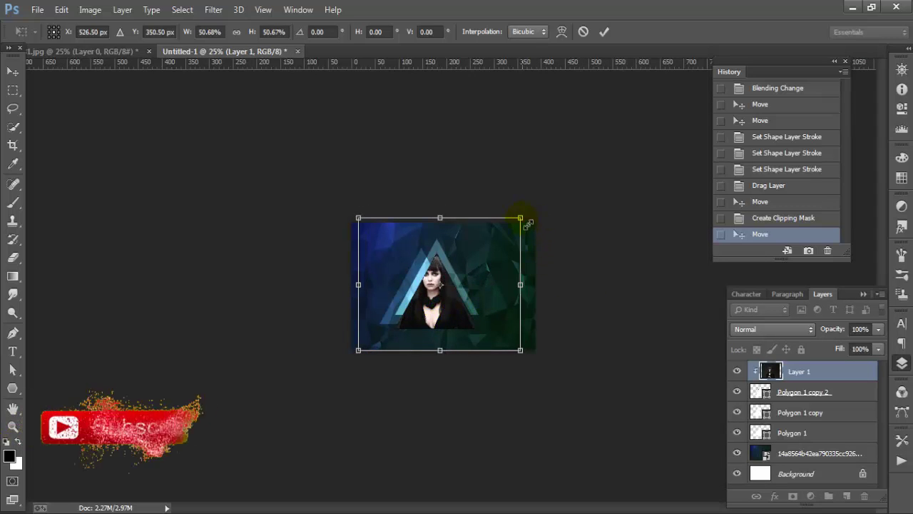
left_click_drag(528, 224, 486, 256)
mouse_move(422, 320)
left_mouse_down()
mouse_move(452, 312)
mouse_move(443, 310)
left_mouse_up()
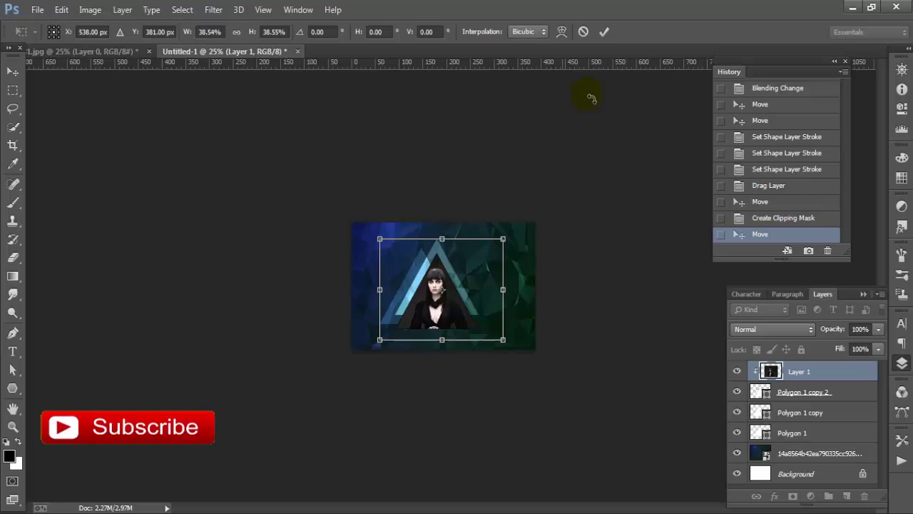
left_click(605, 32)
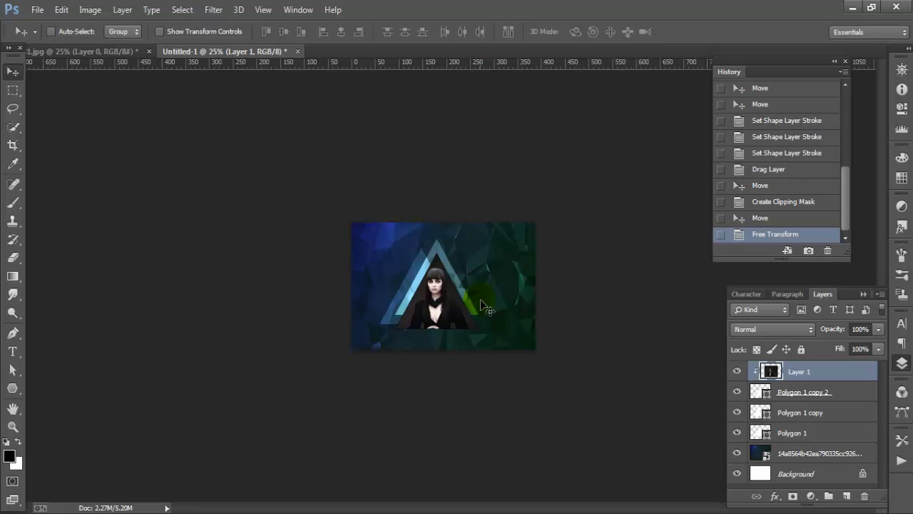
mouse_move(480, 299)
left_mouse_down()
mouse_move(513, 412)
mouse_move(498, 414)
left_mouse_up()
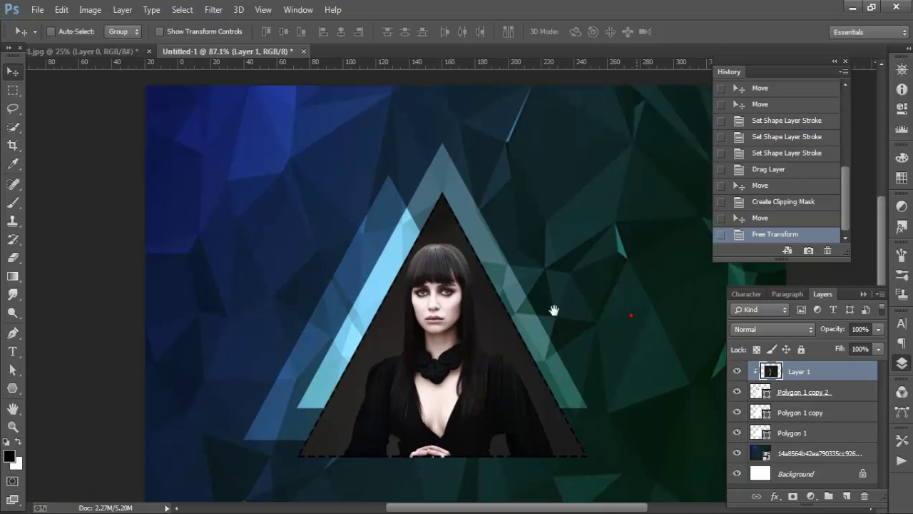
mouse_move(498, 413)
left_mouse_down()
mouse_move(530, 310)
mouse_move(588, 321)
left_mouse_up()
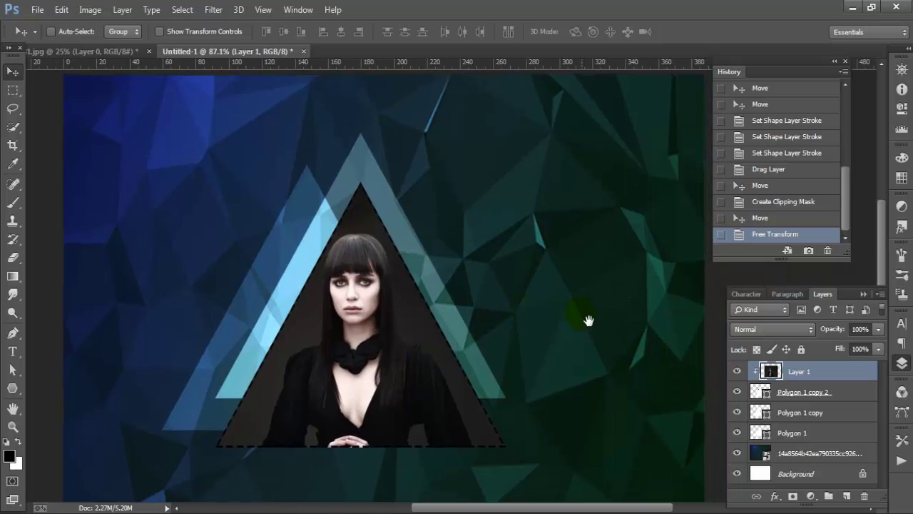
left_click(541, 328, "alt")
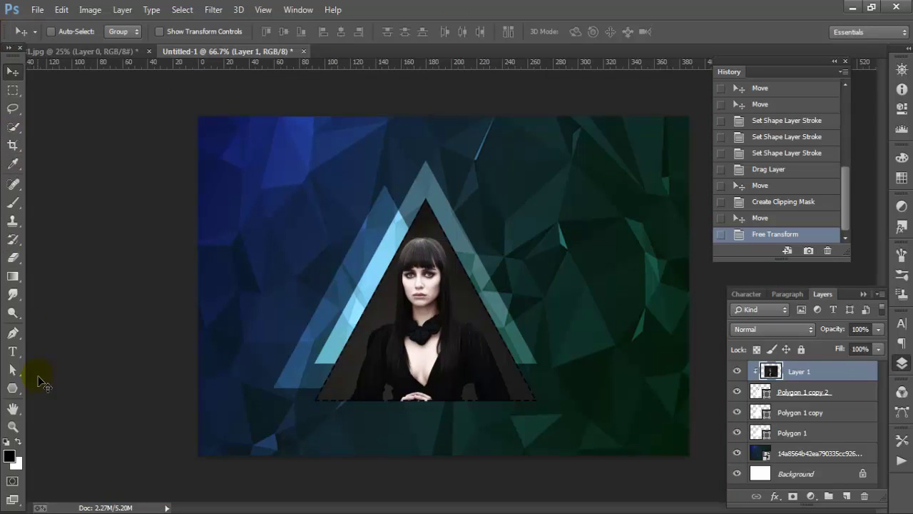
Draw a long diagonal line along the triangle's left side as a new shape layer.
left_click(13, 389)
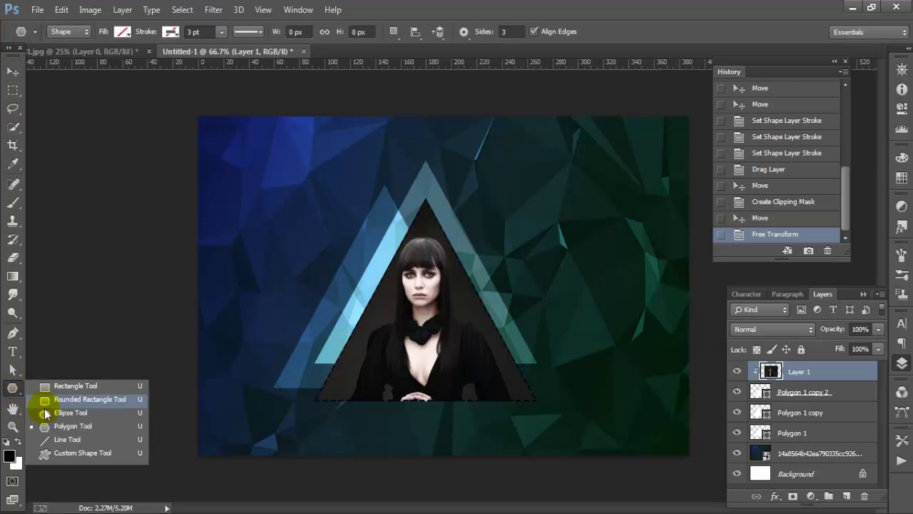
left_click(65, 441)
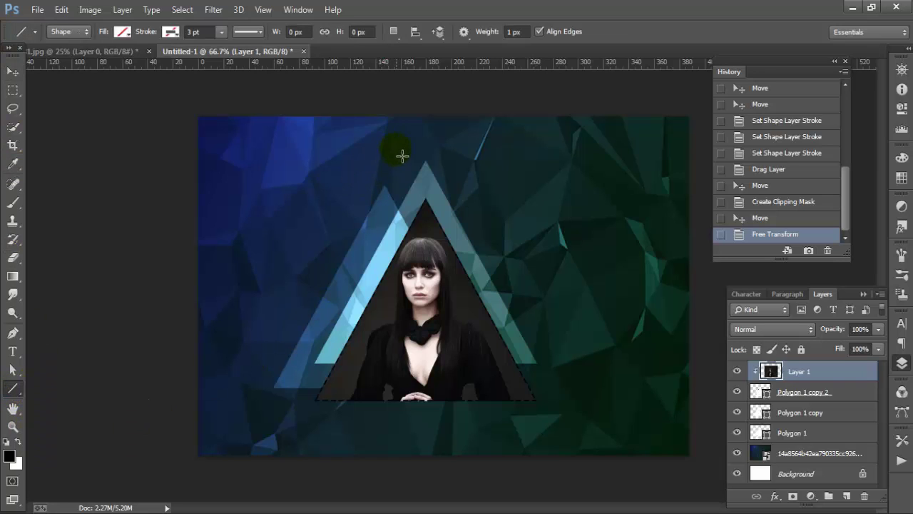
left_click_drag(386, 188, 230, 480)
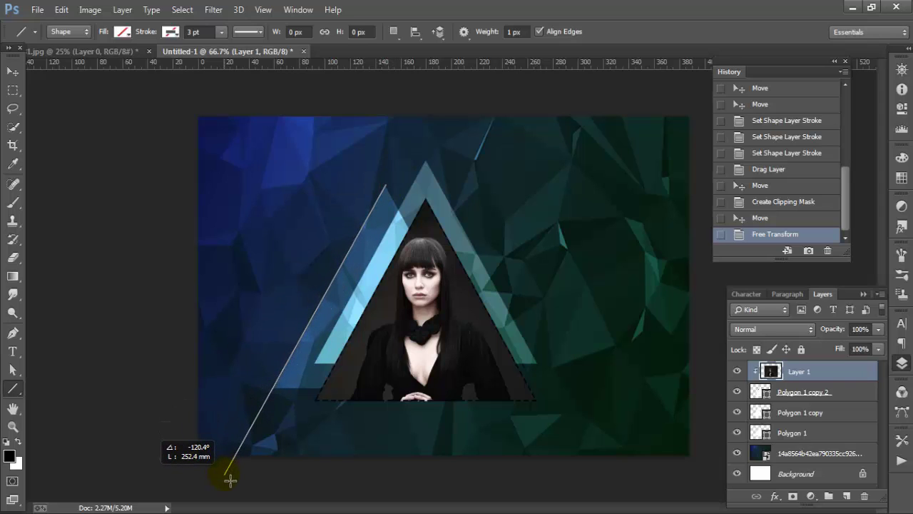
left_click_drag(230, 480, 228, 478)
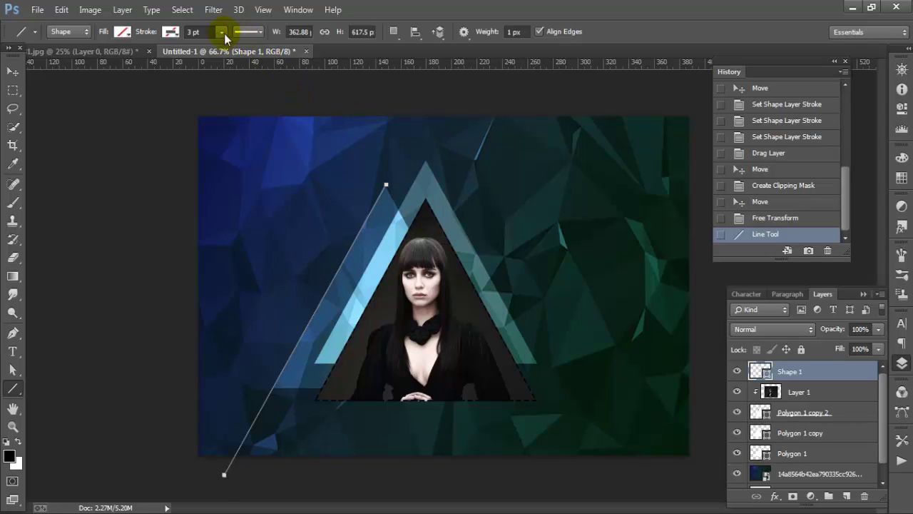
Give the line a white stroke and thin its stroke width.
left_click(171, 32)
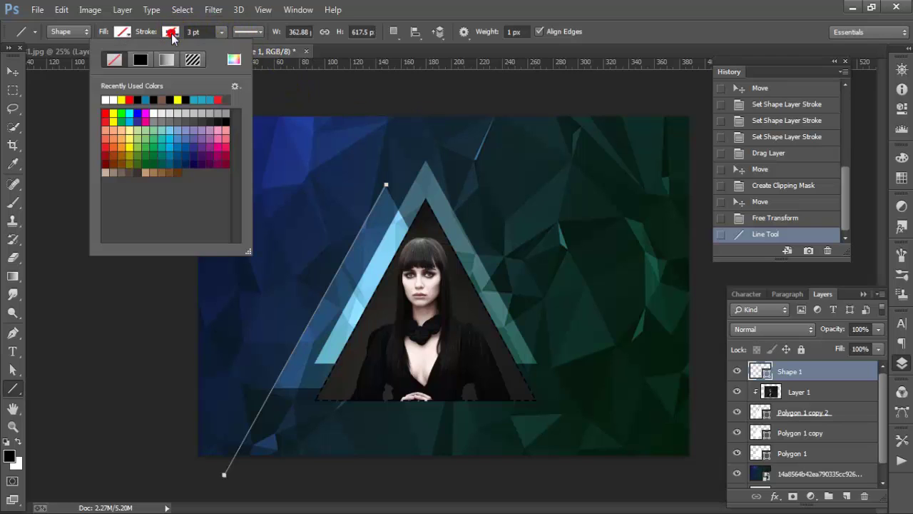
left_click(153, 113)
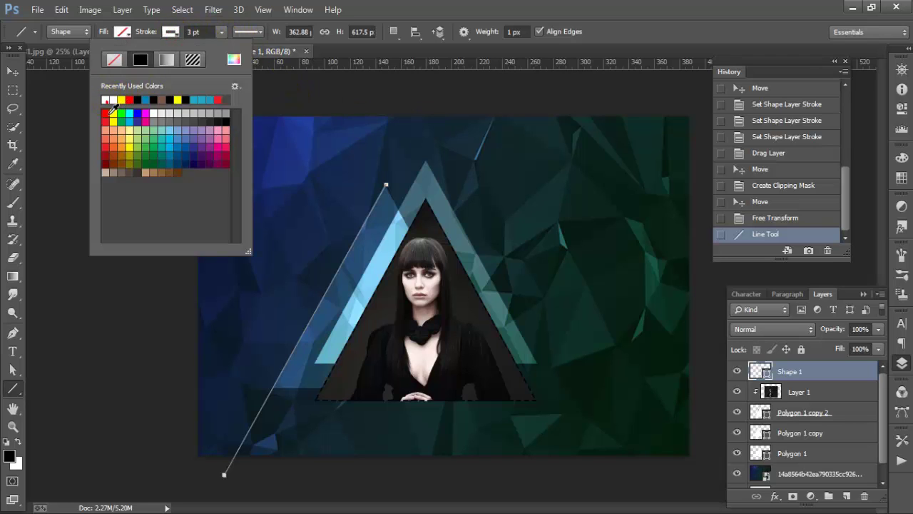
left_click(221, 33)
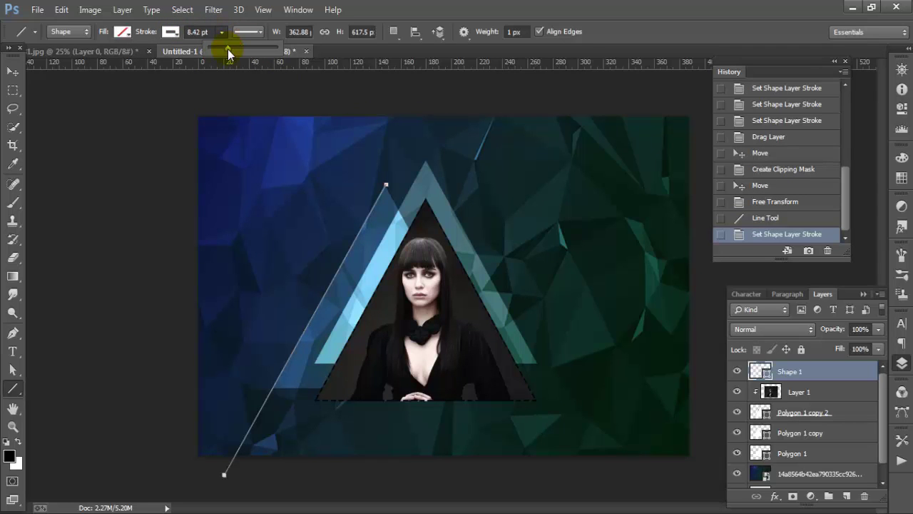
left_click_drag(228, 49, 217, 50)
left_click(220, 32)
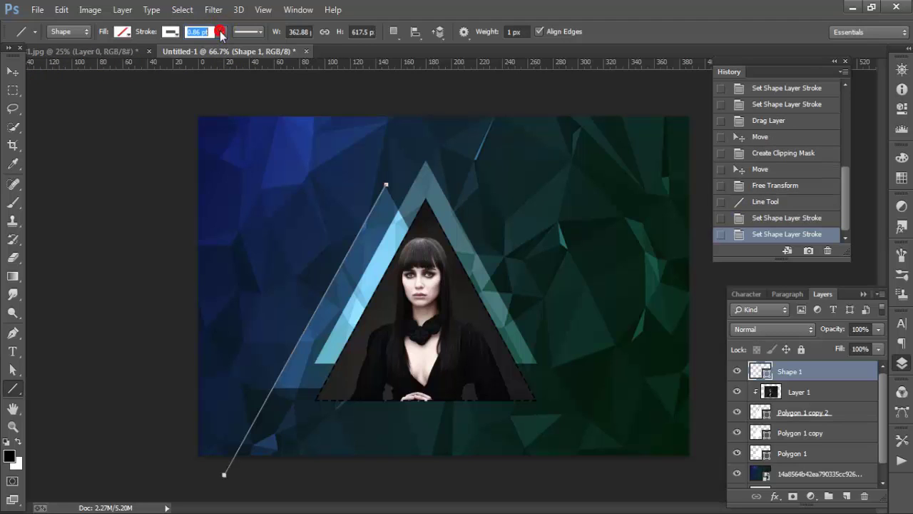
type("5")
key("Return")
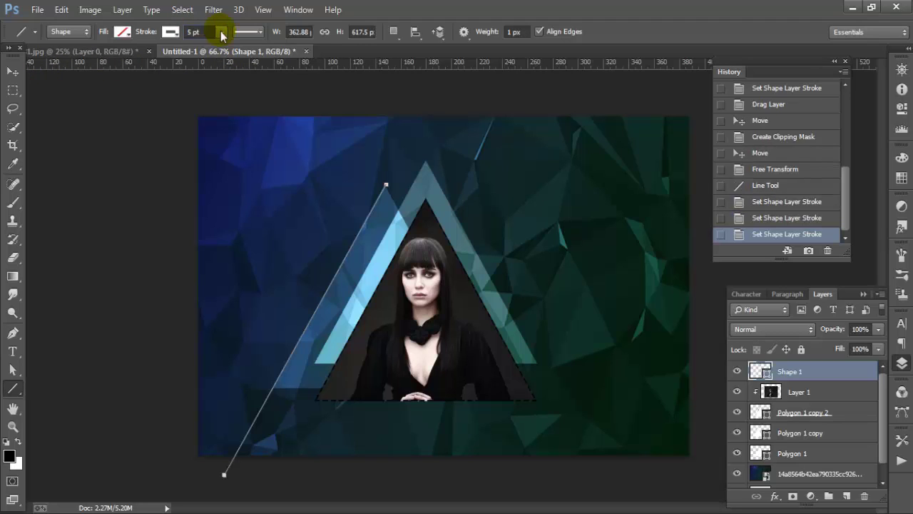
Reselect the line settings and shift the line's top endpoint slightly left.
left_click(13, 73)
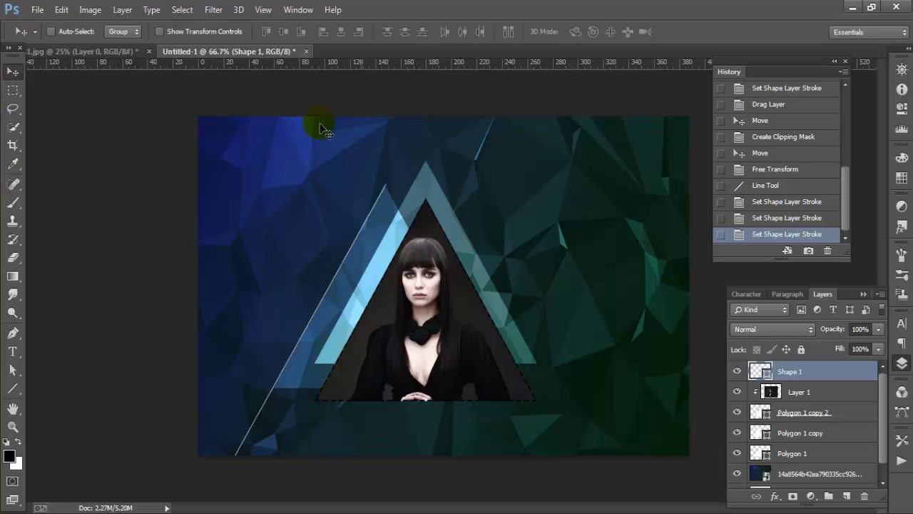
left_click(761, 372)
left_click(12, 387)
left_click(221, 32)
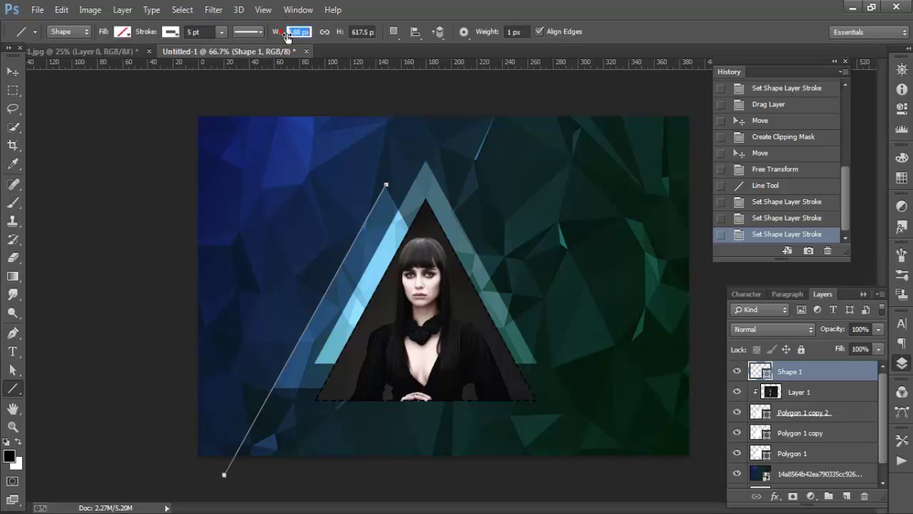
left_click_drag(285, 32, 285, 33)
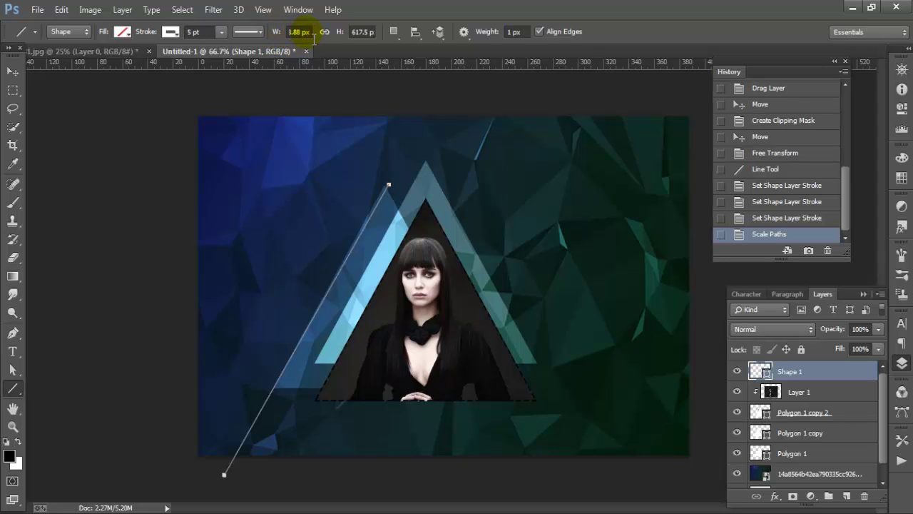
left_click_drag(284, 33, 278, 33)
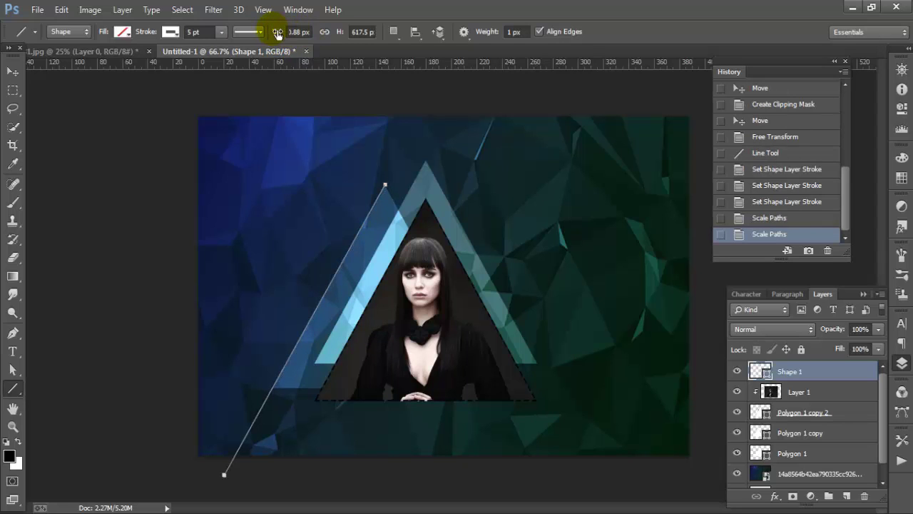
Thin the stroke to 0.86 pt and set the line Weight to 3 px.
left_click(244, 32)
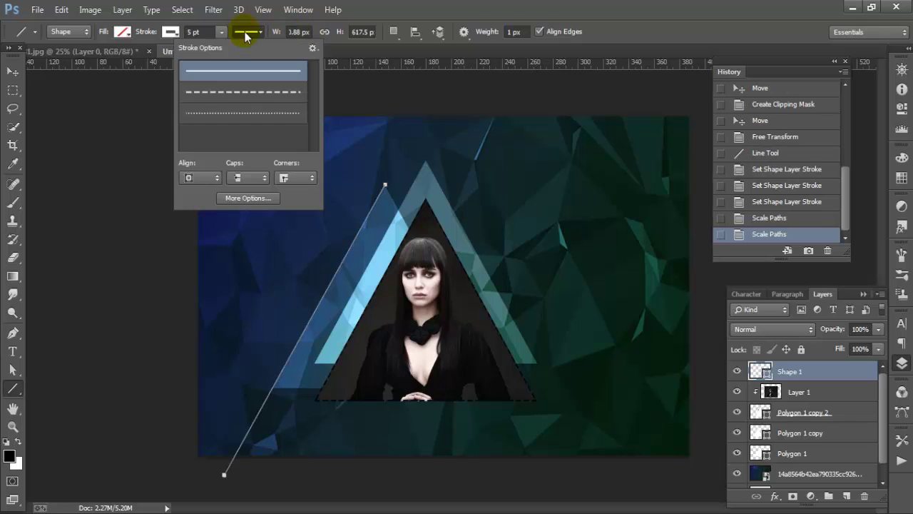
left_click(244, 32)
left_click(204, 32)
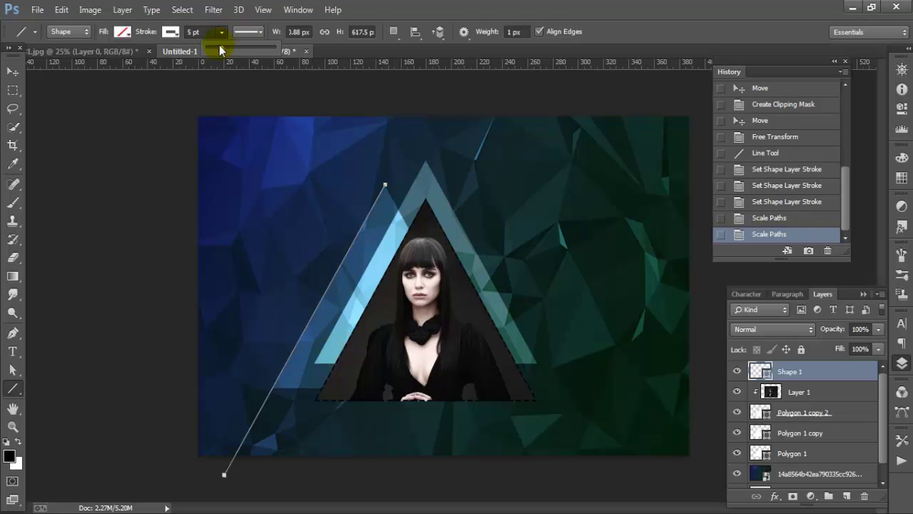
left_click_drag(227, 45, 220, 45)
left_click(528, 33)
type("3")
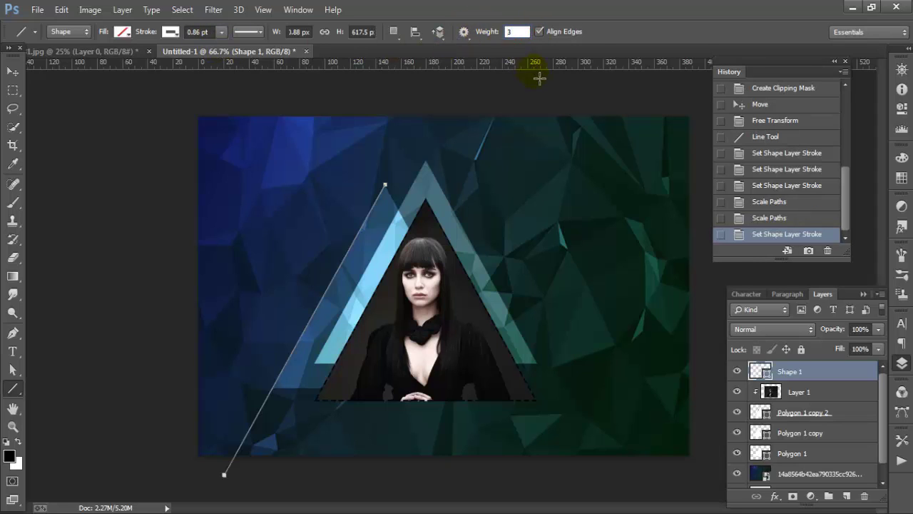
key("Return")
left_click(13, 72)
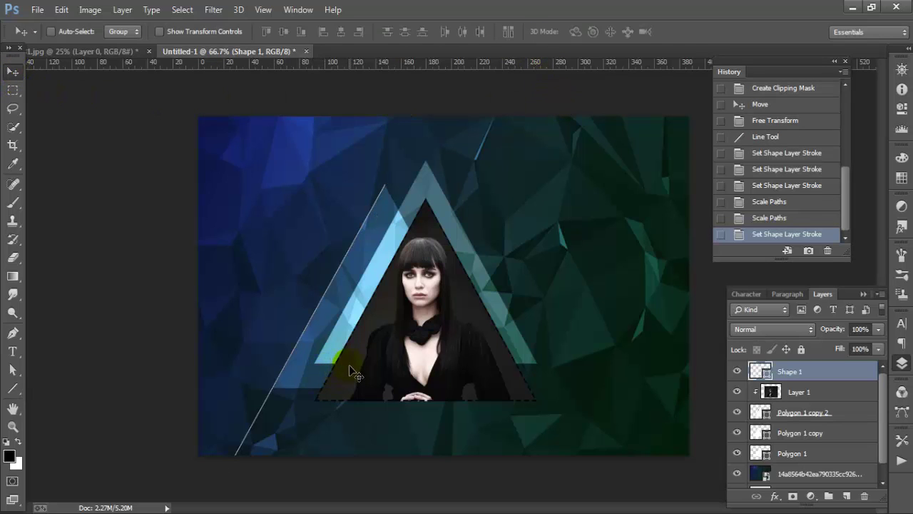
Duplicate the line, place the copy beside the original, and stretch it slightly longer.
key("ctrl+j")
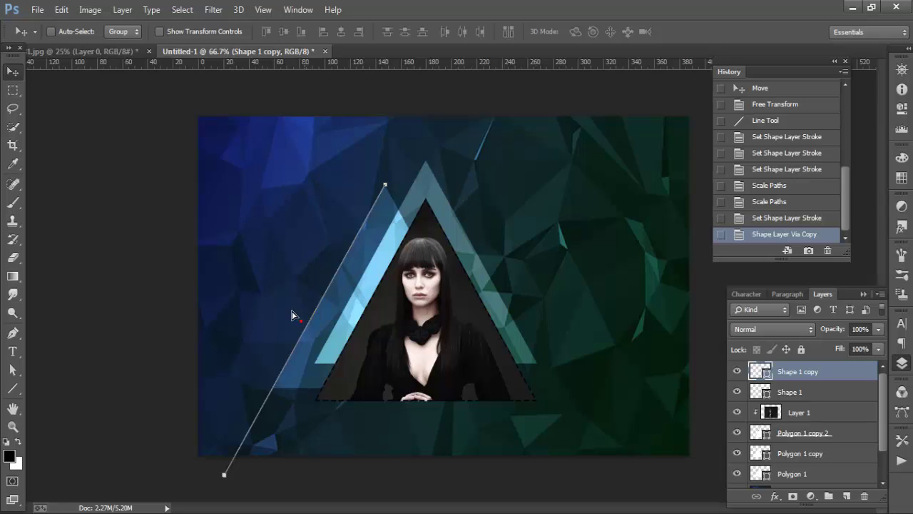
left_click_drag(292, 316, 339, 331)
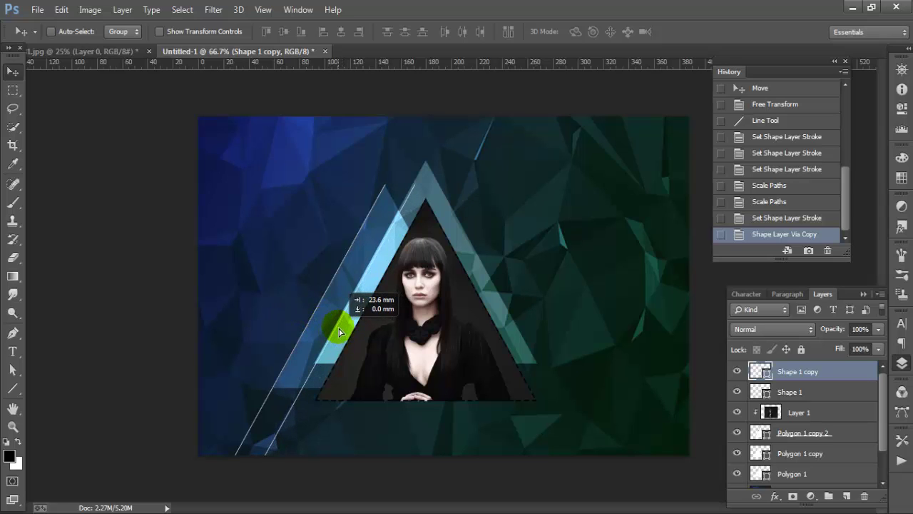
left_click_drag(340, 331, 338, 332)
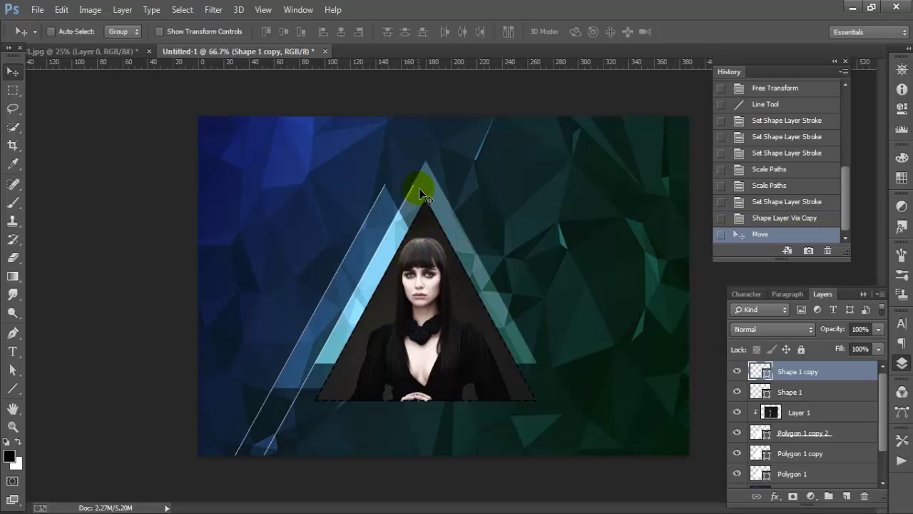
key("ctrl+t")
left_click_drag(426, 189, 440, 162)
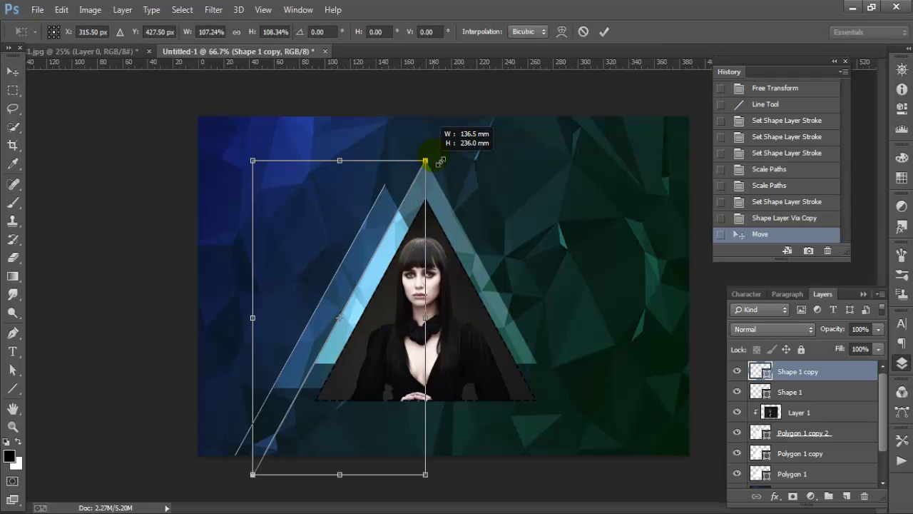
left_click(604, 32)
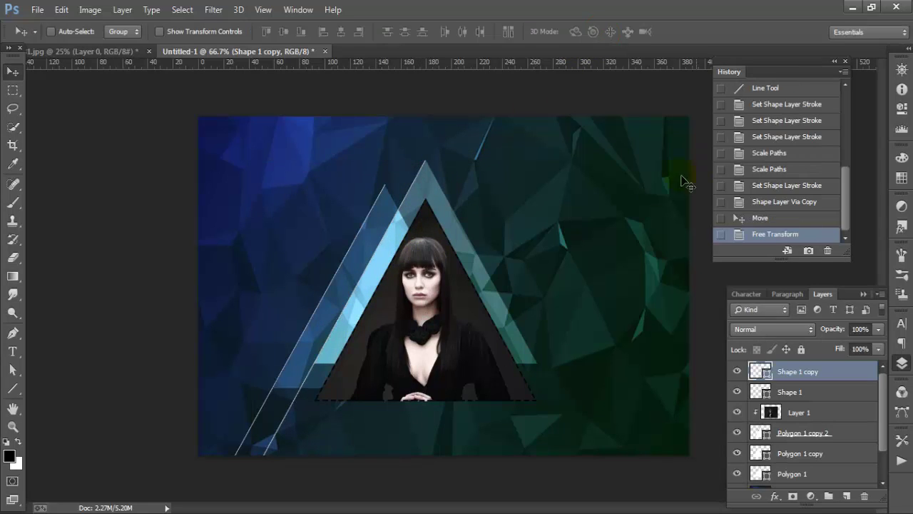
Alt-drag another line copy over the right side and toggle the CMYK proof preview.
left_click_drag(432, 291, 369, 323)
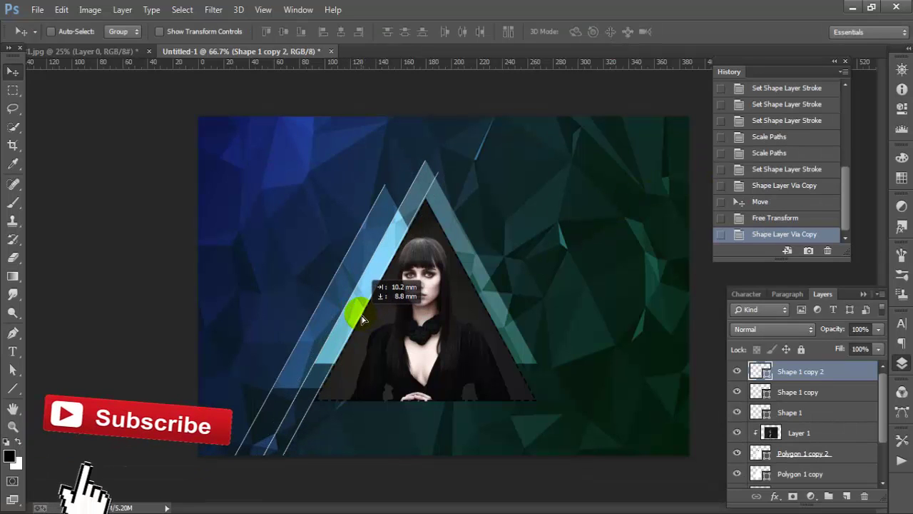
mouse_move(369, 323)
left_mouse_down()
mouse_move(346, 356)
mouse_move(578, 337)
left_mouse_up()
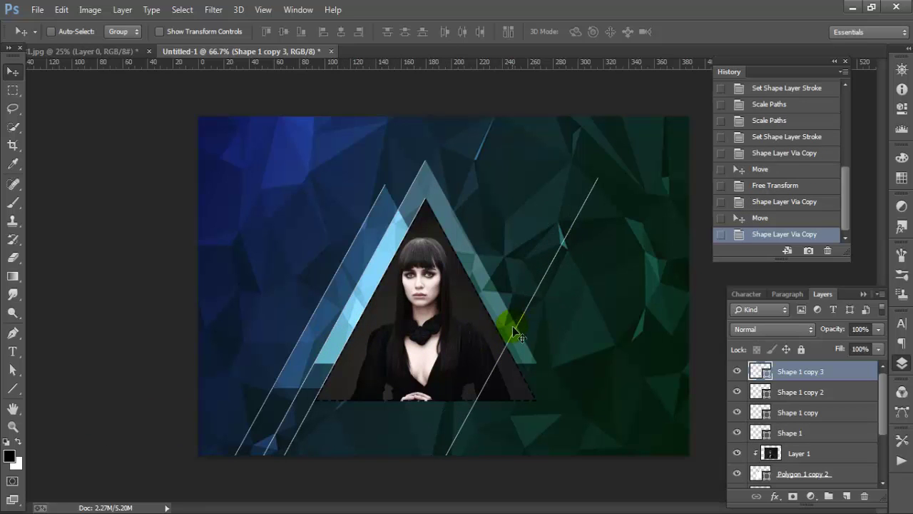
key("ctrl+y")
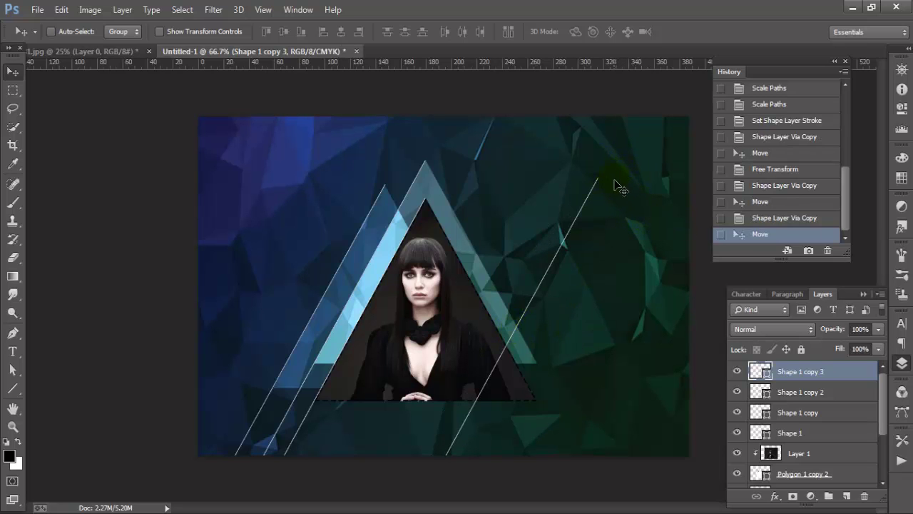
Rotate and position the right-side line along the triangle's right edge, then duplicate it.
key("ctrl+t")
mouse_move(604, 178)
left_mouse_down()
mouse_move(657, 325)
mouse_move(640, 248)
mouse_move(625, 256)
left_mouse_up()
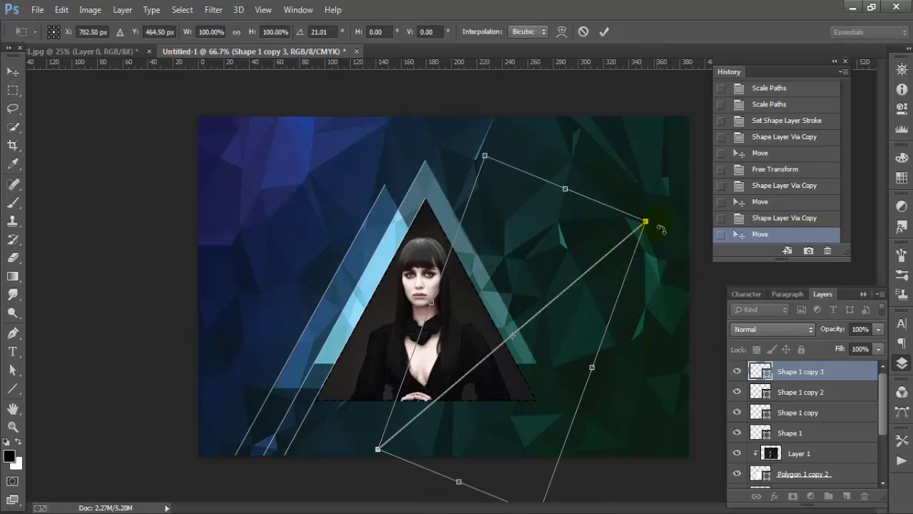
mouse_move(624, 188)
left_mouse_down()
mouse_move(653, 209)
mouse_move(402, 119)
mouse_move(414, 122)
mouse_move(468, 222)
mouse_move(450, 247)
mouse_move(459, 266)
left_mouse_up()
left_click_drag(709, 375, 705, 345)
left_click_drag(544, 413, 550, 377)
left_click_drag(423, 207, 433, 187)
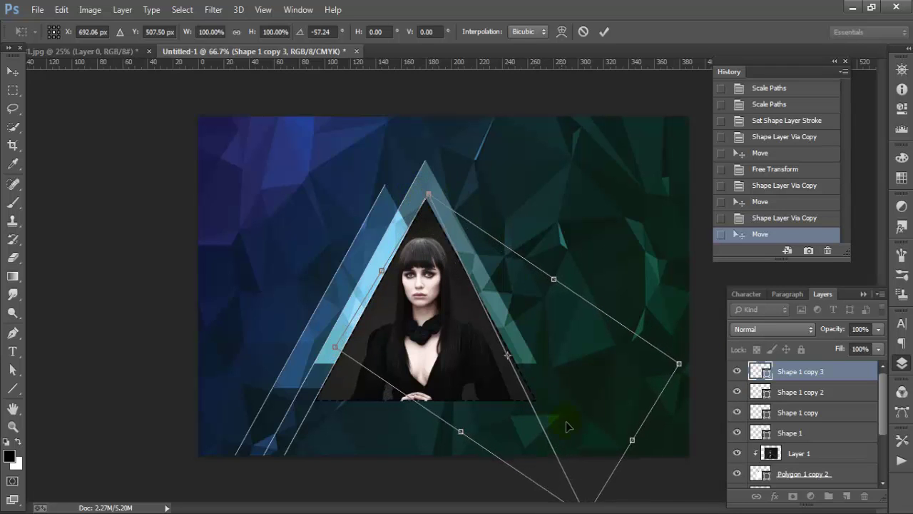
left_click_drag(696, 359, 694, 351)
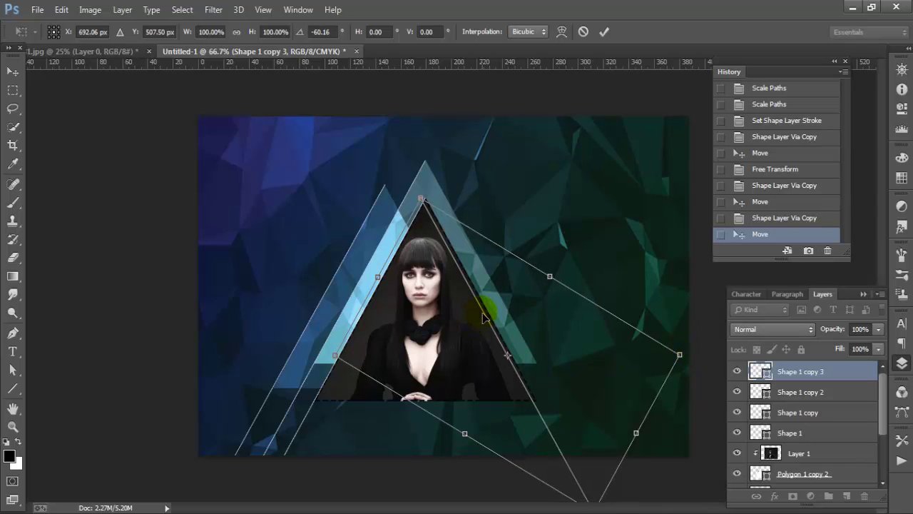
left_click_drag(483, 316, 488, 316)
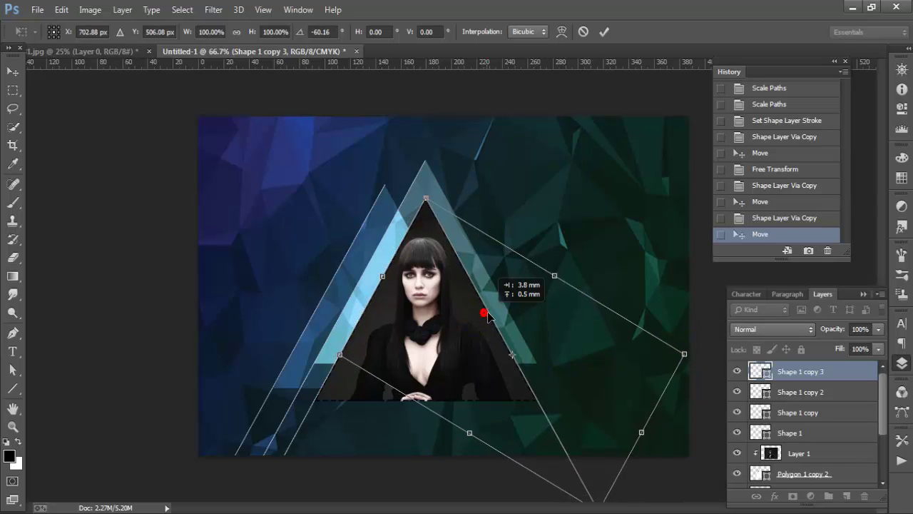
left_click(604, 32)
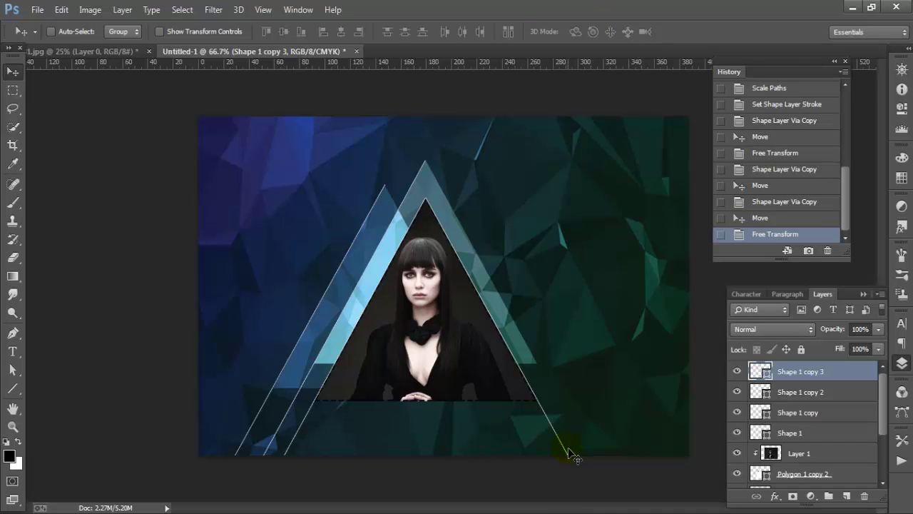
mouse_move(565, 451)
left_mouse_down()
mouse_move(528, 335)
mouse_move(491, 277)
left_mouse_up()
key("ctrl+j")
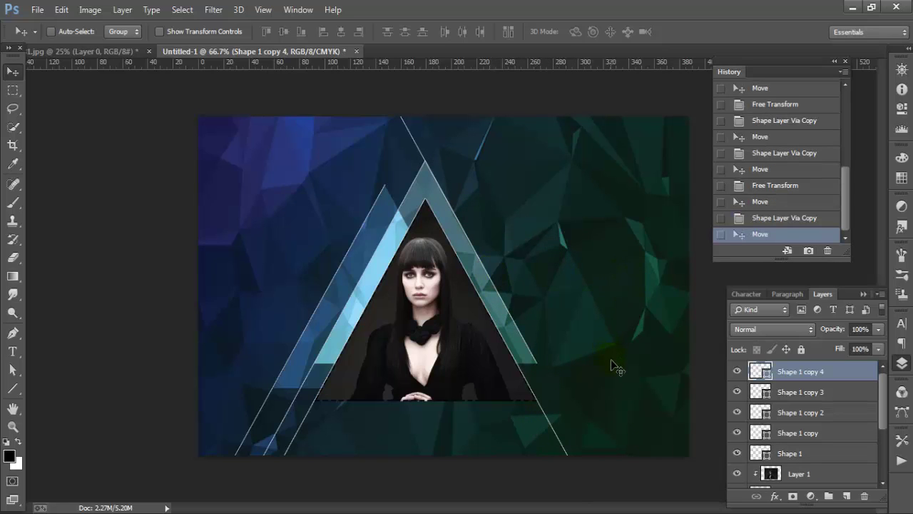
Duplicate the line, rotate it about 94° across the portrait, and move its layer beneath Shape 1.
key("ctrl+j")
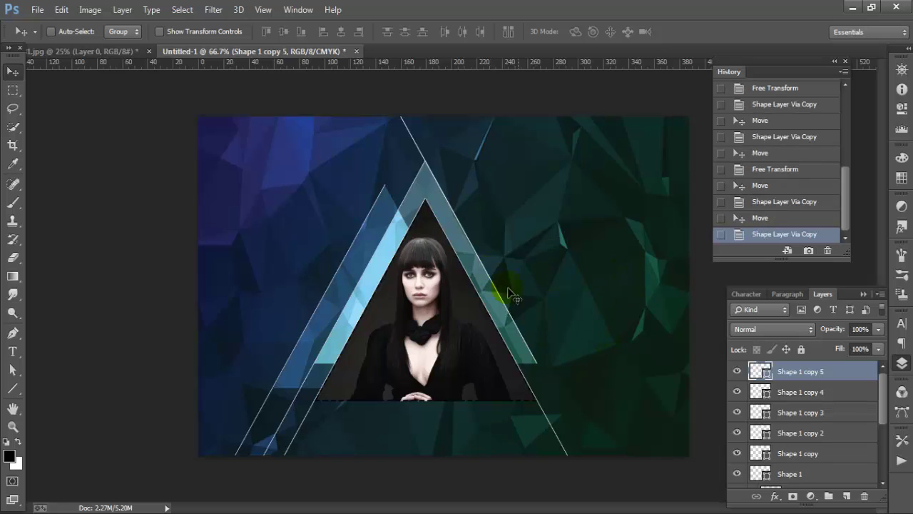
key("ctrl+t")
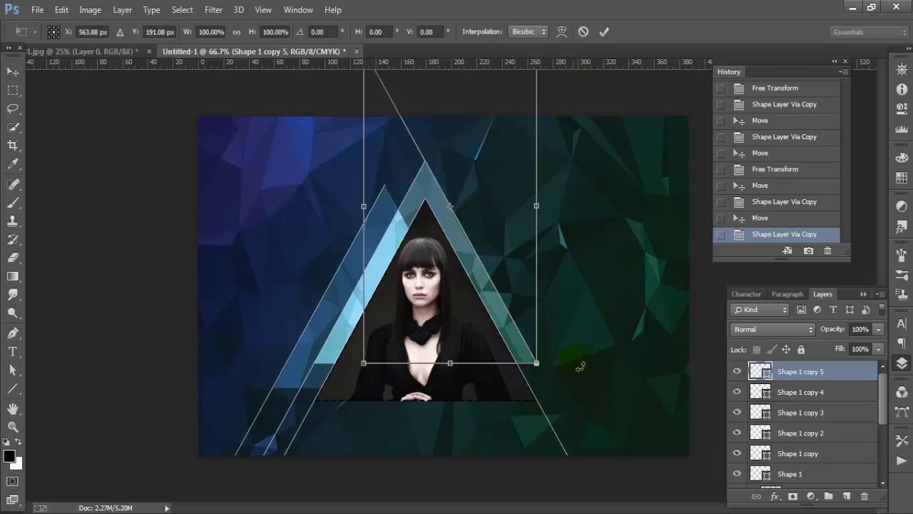
mouse_move(581, 366)
left_mouse_down()
mouse_move(261, 347)
mouse_move(244, 271)
mouse_move(306, 316)
left_mouse_up()
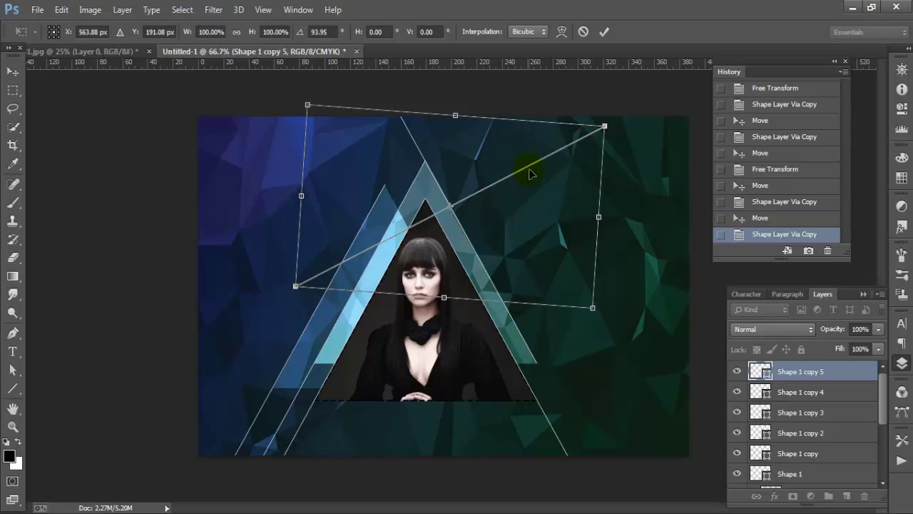
mouse_move(530, 173)
left_mouse_down()
mouse_move(468, 262)
mouse_move(471, 252)
left_mouse_up()
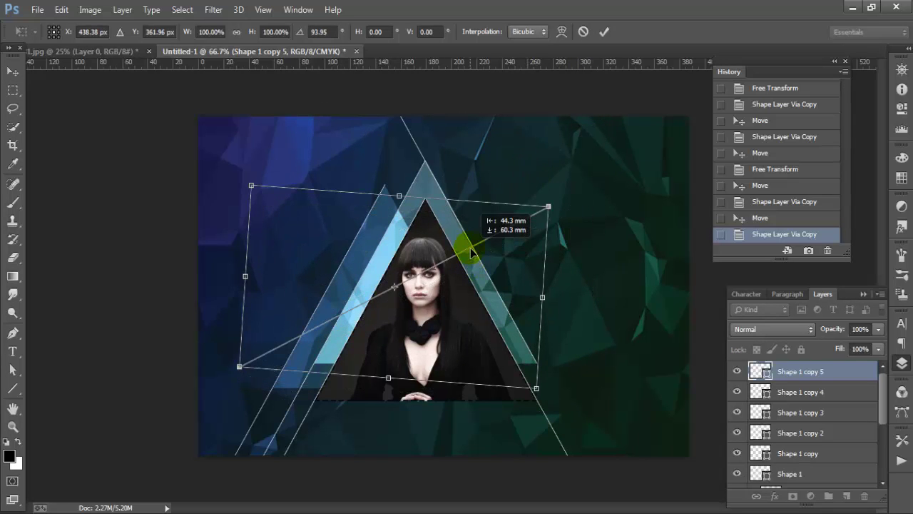
left_click(604, 32)
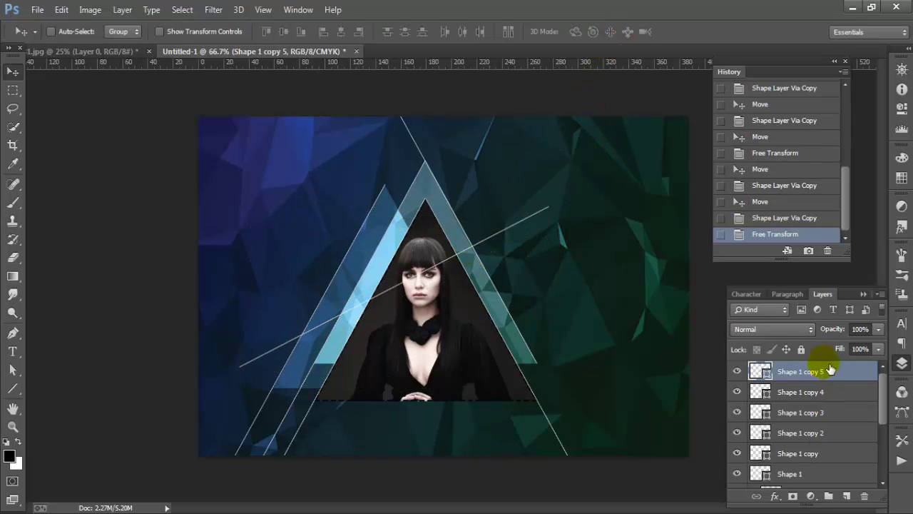
left_click_drag(830, 369, 860, 459)
mouse_move(860, 459)
left_mouse_down()
mouse_move(836, 403)
mouse_move(835, 468)
left_mouse_up()
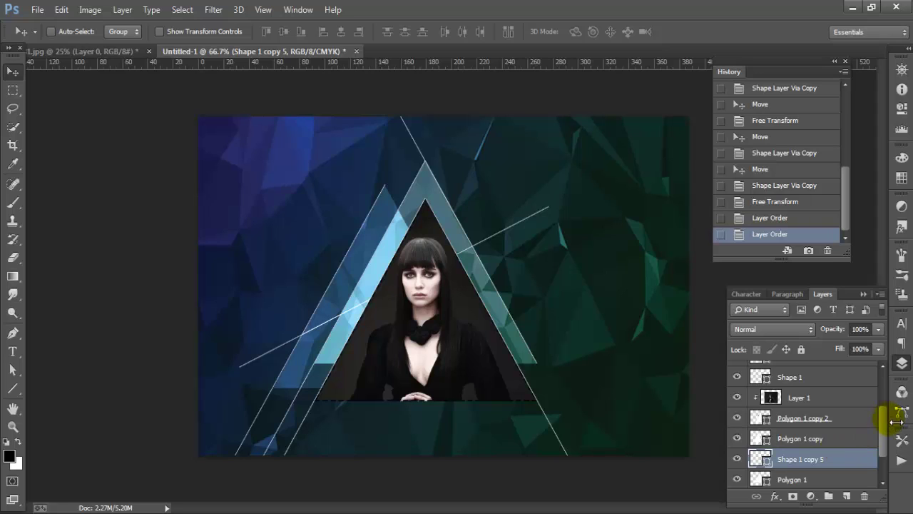
Move the shallow line slightly down and left.
scroll(885, 430, "down", 2)
left_click_drag(839, 418, 839, 448)
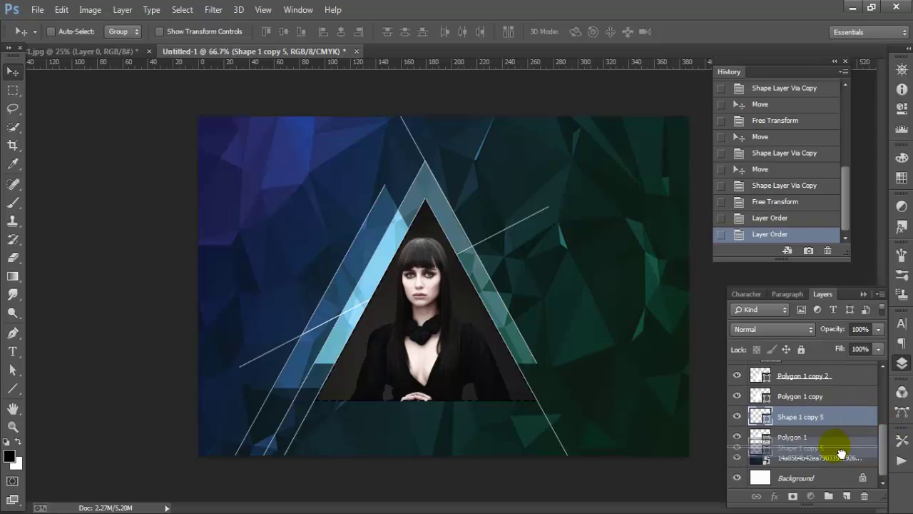
mouse_move(505, 228)
left_mouse_down()
mouse_move(496, 283)
mouse_move(501, 271)
left_mouse_up()
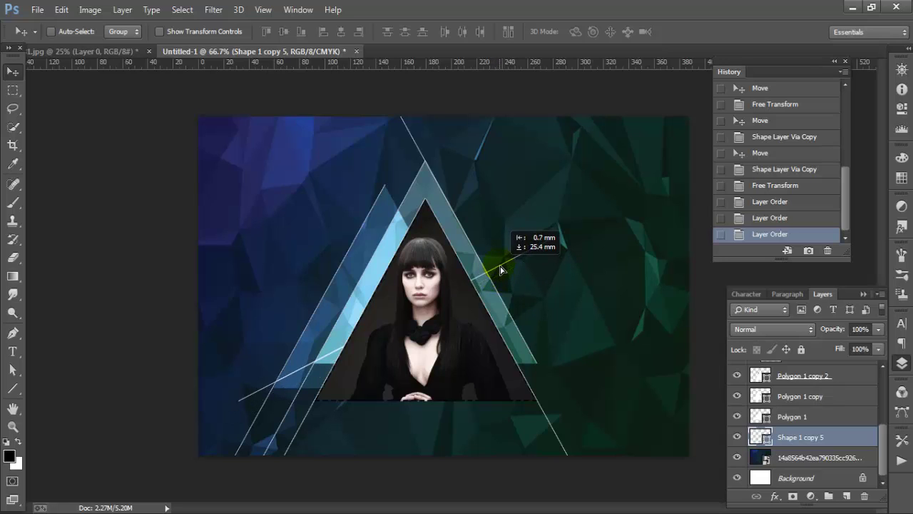
left_click_drag(502, 270, 500, 262)
Rotate the line to run upward through the triangles and Alt-drag a parallel copy.
key("ctrl+t")
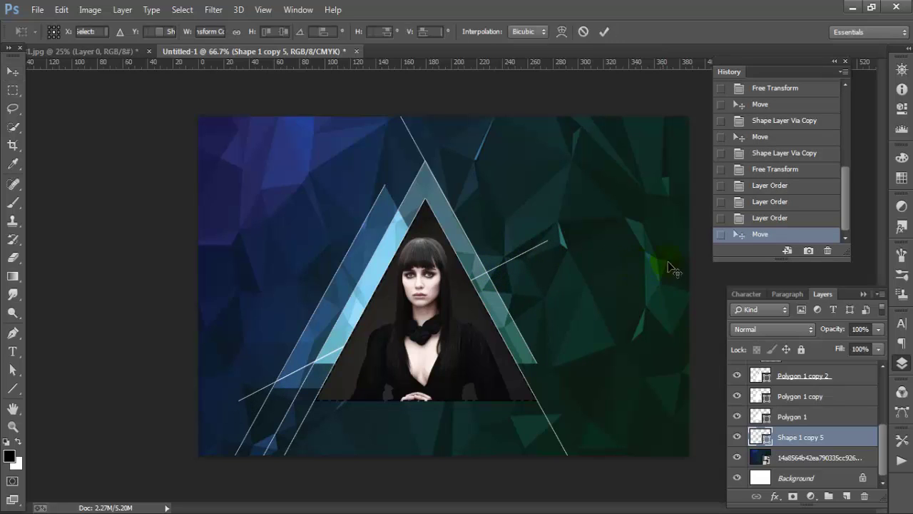
left_click_drag(592, 227, 549, 171)
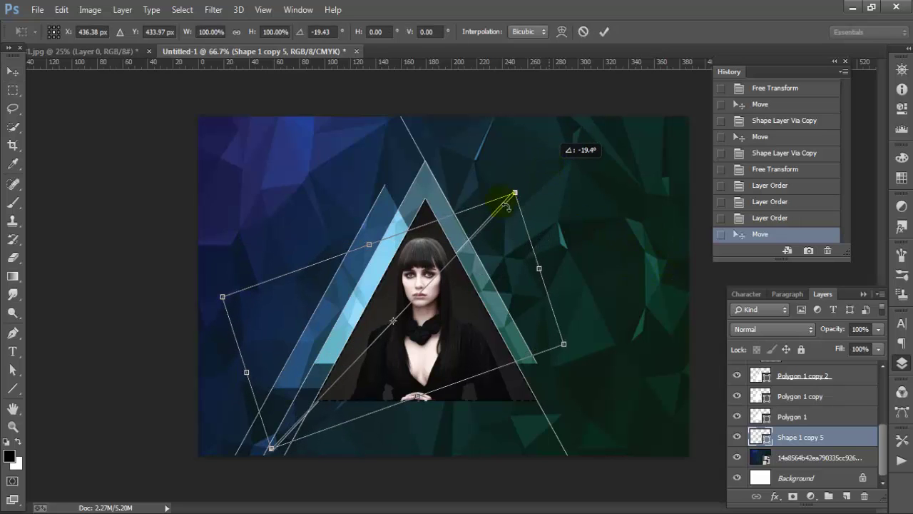
left_click_drag(476, 272, 478, 230)
left_click_drag(525, 151, 570, 155)
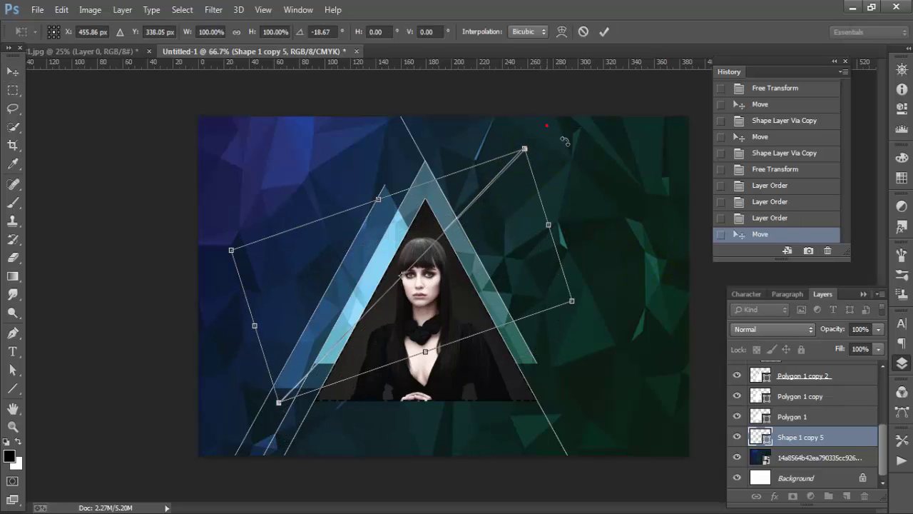
left_click(604, 32)
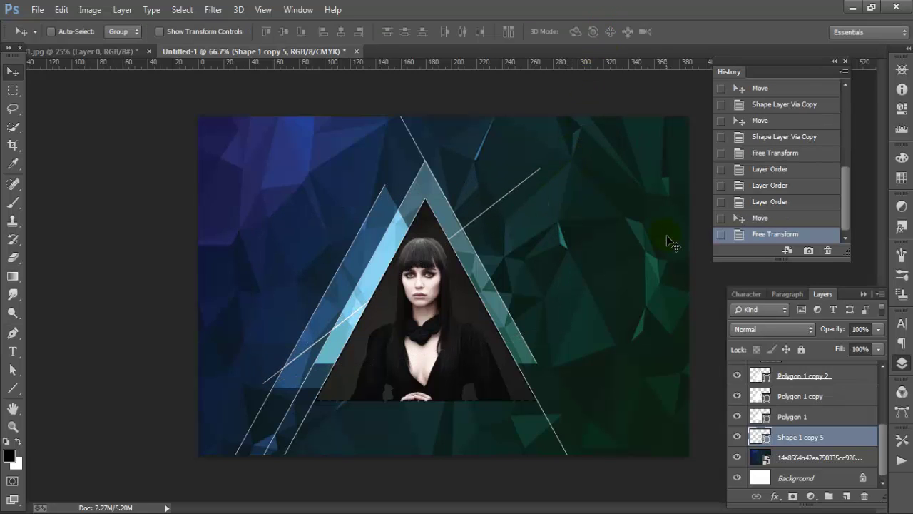
left_click_drag(511, 220, 468, 253)
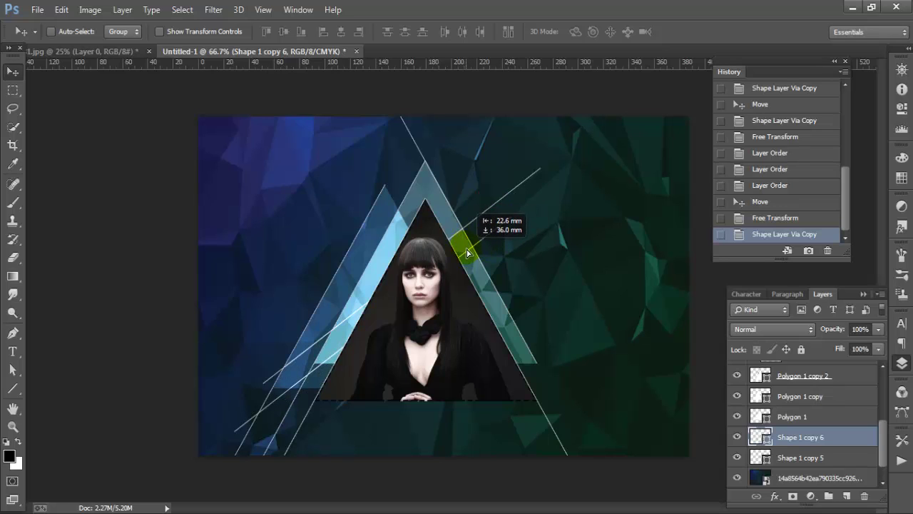
Add two more parallel line copies on the upper right.
left_click_drag(467, 253, 465, 250)
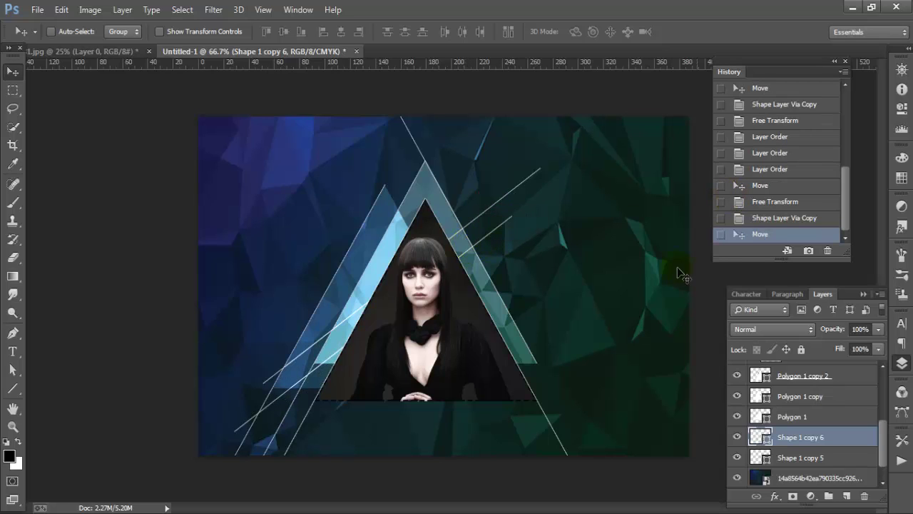
key("ctrl+j")
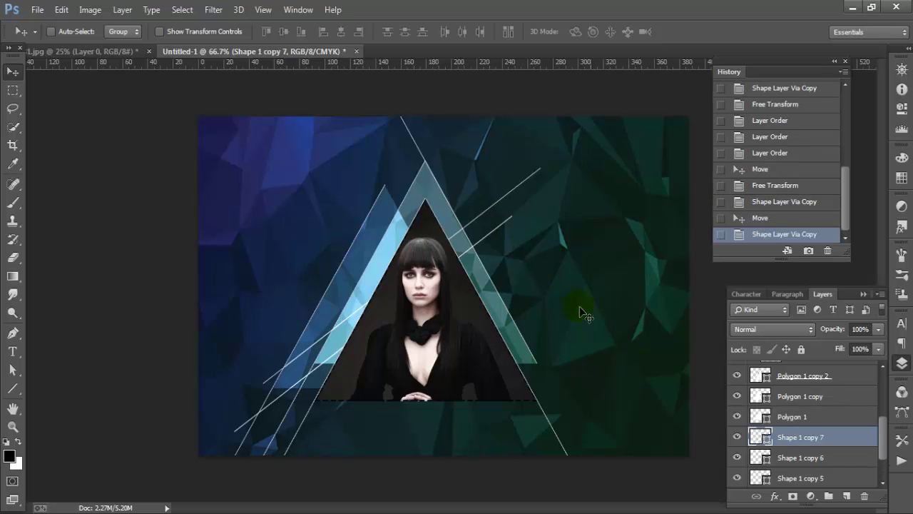
left_click_drag(510, 218, 506, 252)
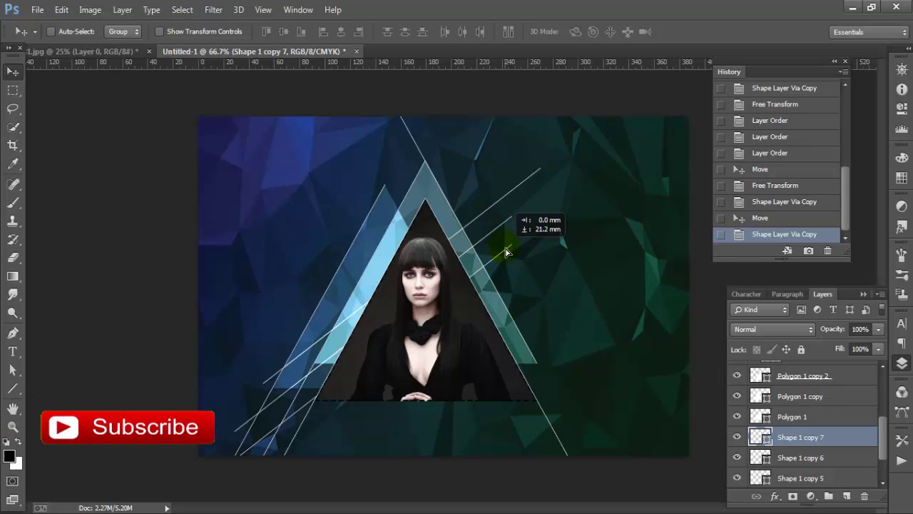
left_click_drag(505, 252, 505, 252)
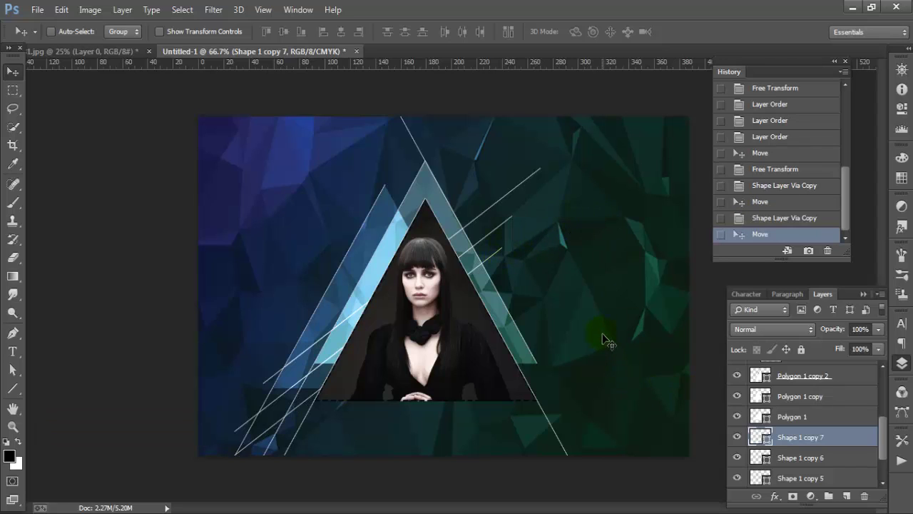
Duplicate a line, rotate it 55.4° to cross from upper left, and Alt-drag a parallel copy.
key("ctrl+j")
key("ctrl+t")
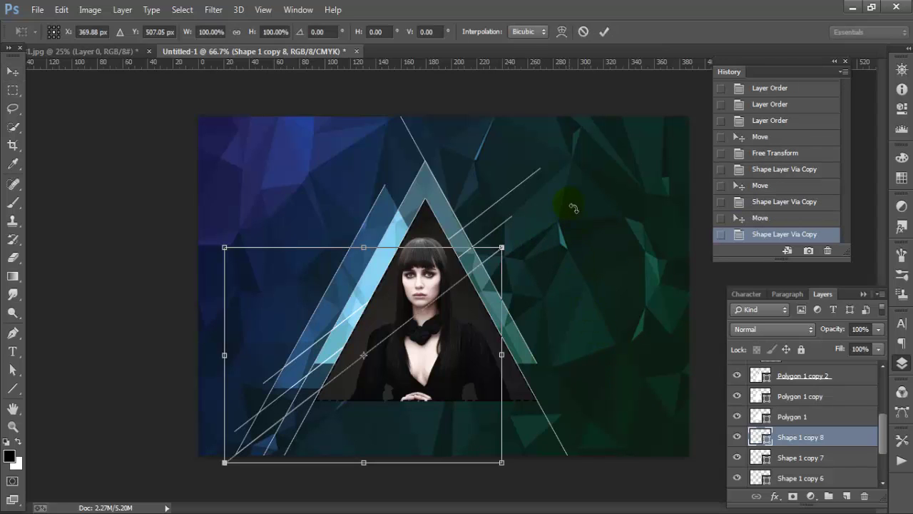
left_click_drag(586, 394, 534, 418)
mouse_move(476, 401)
left_mouse_down()
mouse_move(539, 327)
mouse_move(514, 319)
left_mouse_up()
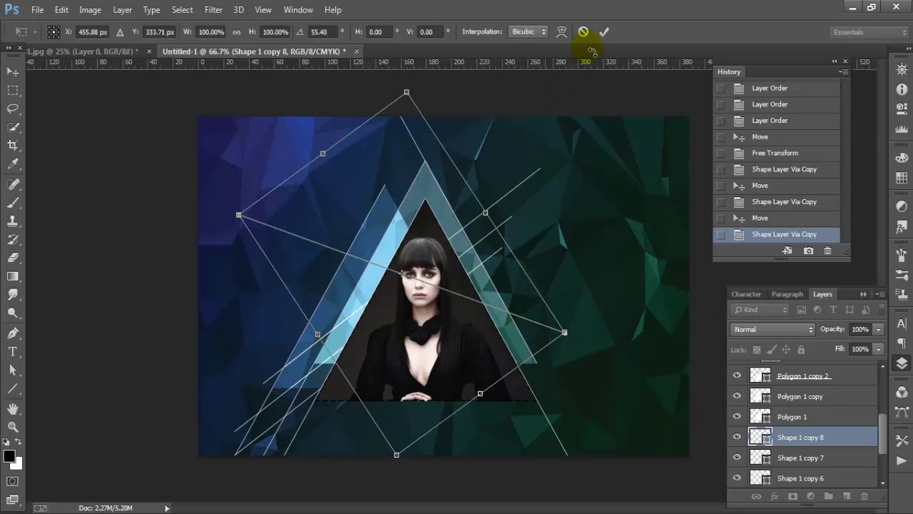
left_click(605, 31)
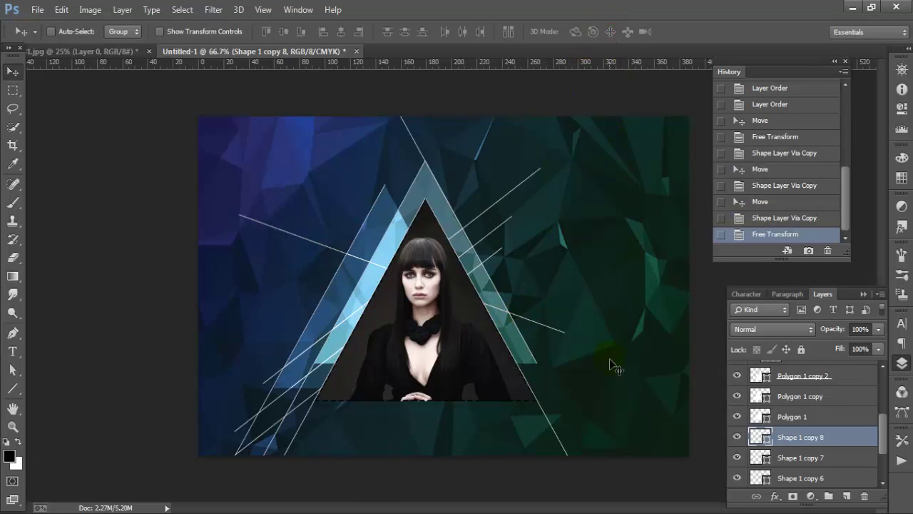
mouse_move(511, 323)
left_mouse_down()
mouse_move(518, 335)
mouse_move(497, 323)
mouse_move(532, 317)
mouse_move(534, 302)
mouse_move(519, 308)
left_mouse_up()
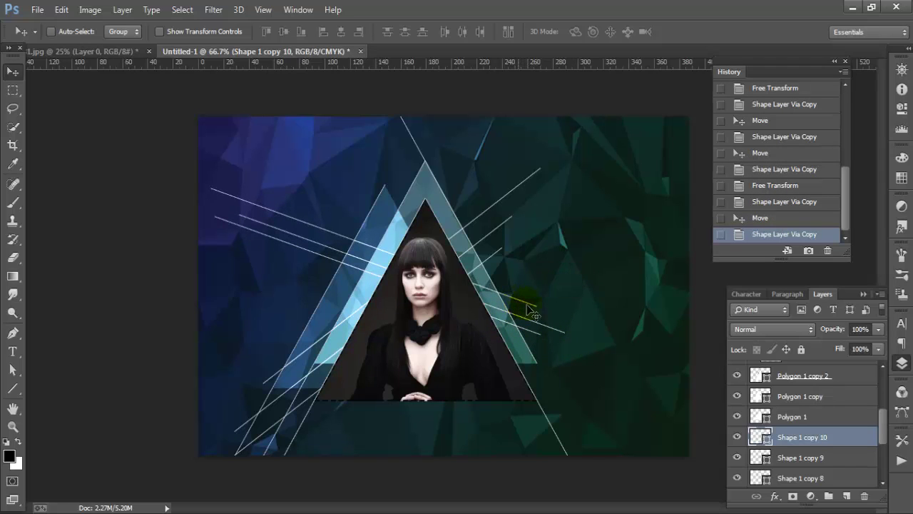
Select the topmost layer, Shape 1 copy 4, and open the new adjustment layer menu.
left_click(562, 369, "alt")
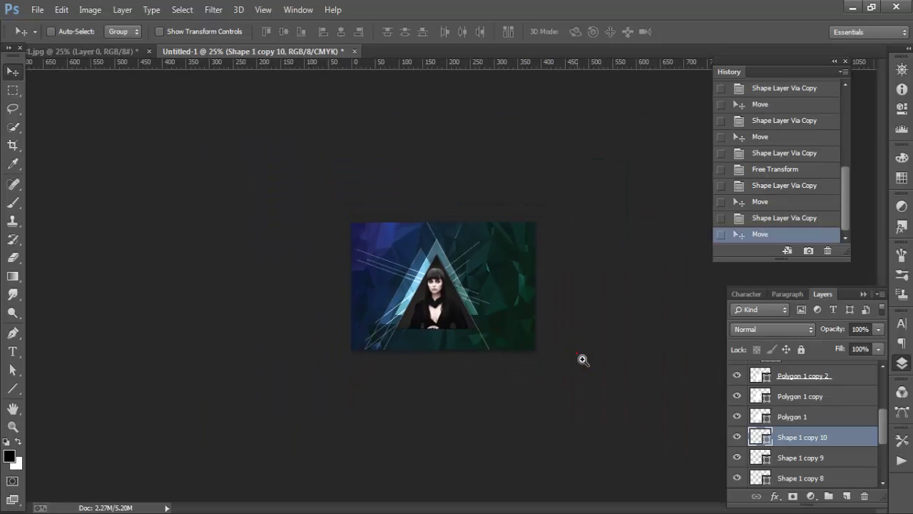
left_click(581, 359)
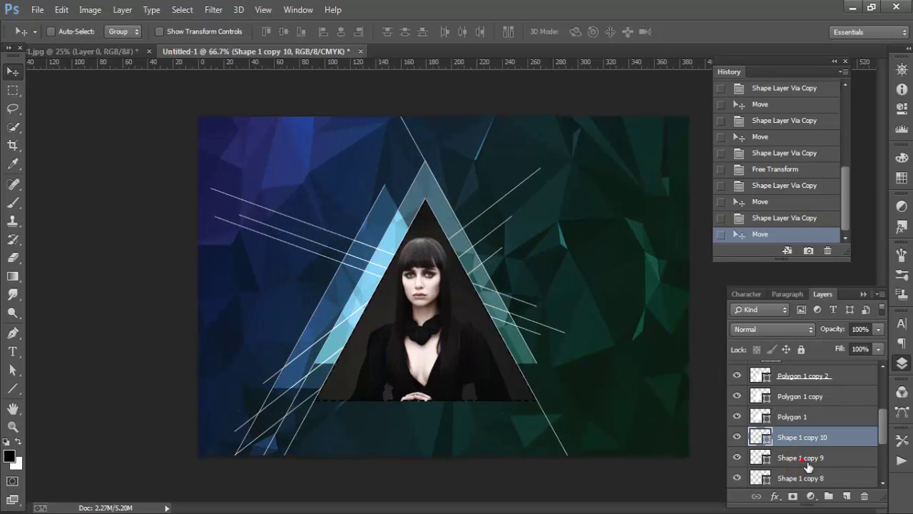
left_click(795, 457)
left_click(593, 298, "alt")
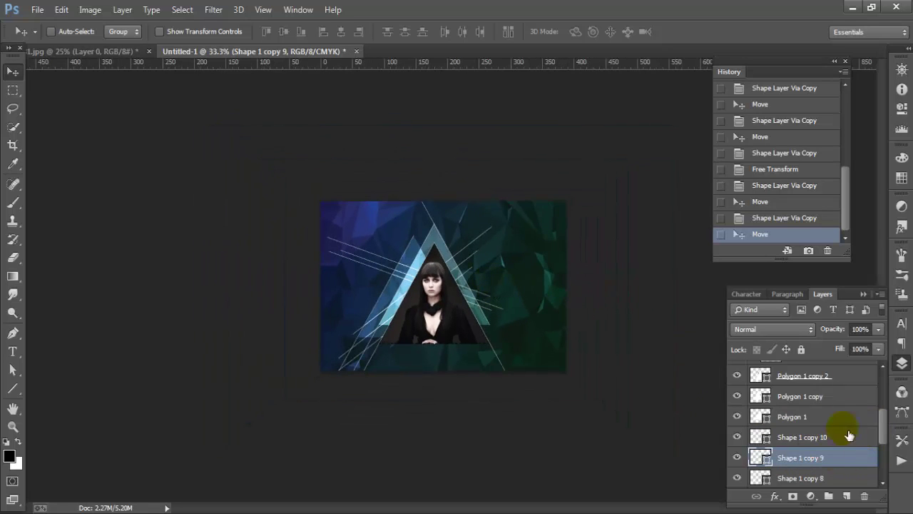
left_click(550, 295)
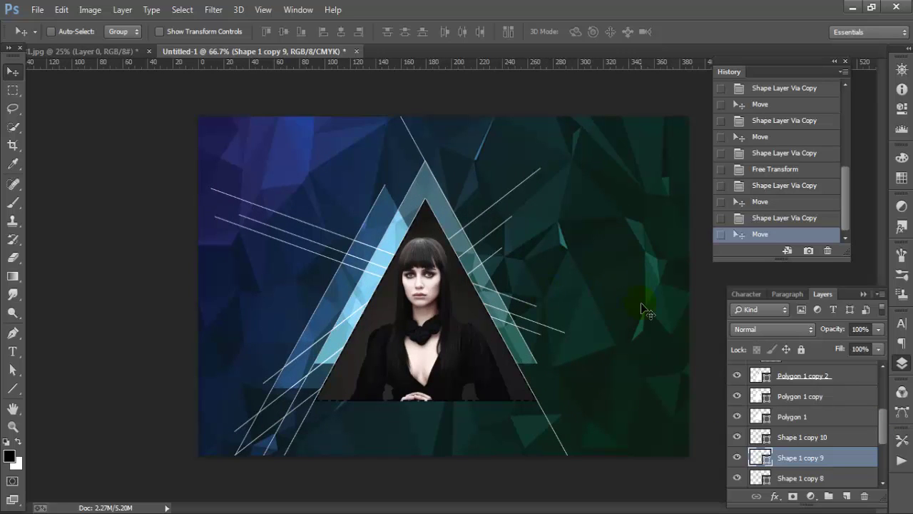
left_click_drag(887, 421, 884, 371)
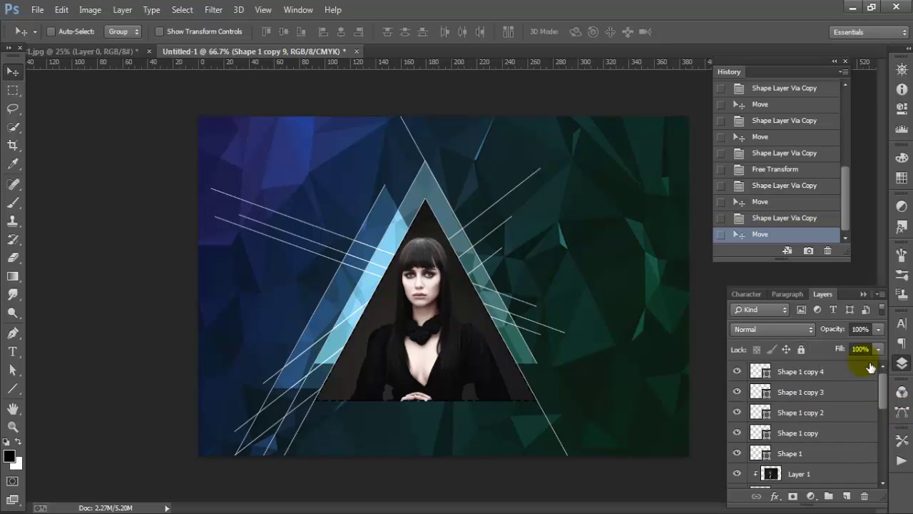
left_click(831, 373)
left_click(809, 495)
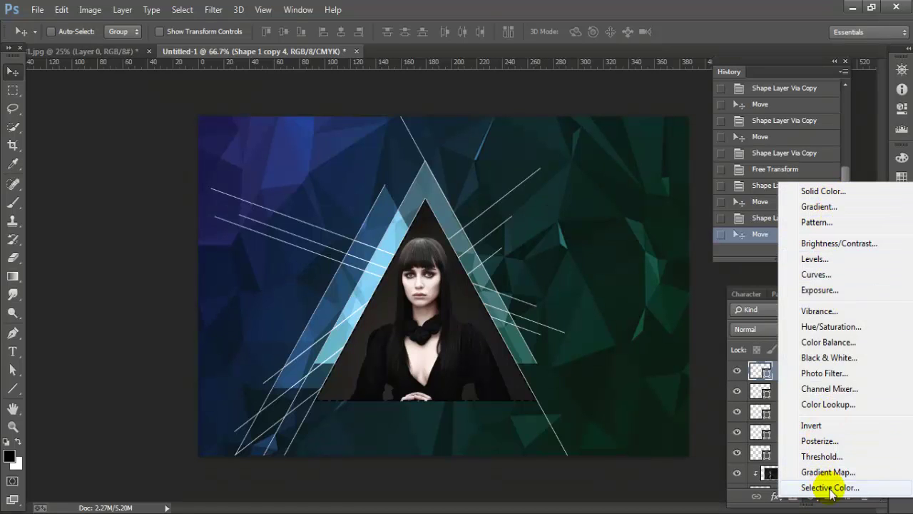
Add a Curves layer, raising the Blue channel's black point and lowering its white point.
left_click(828, 276)
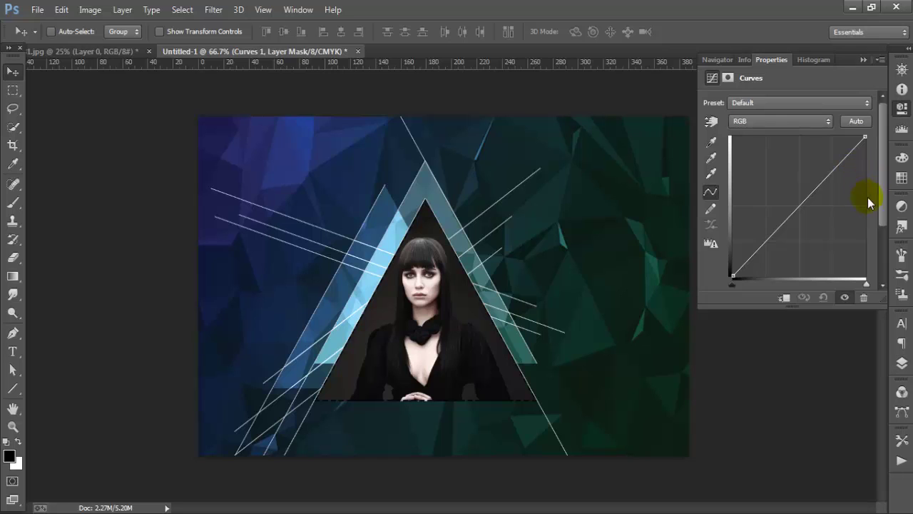
left_click(776, 126)
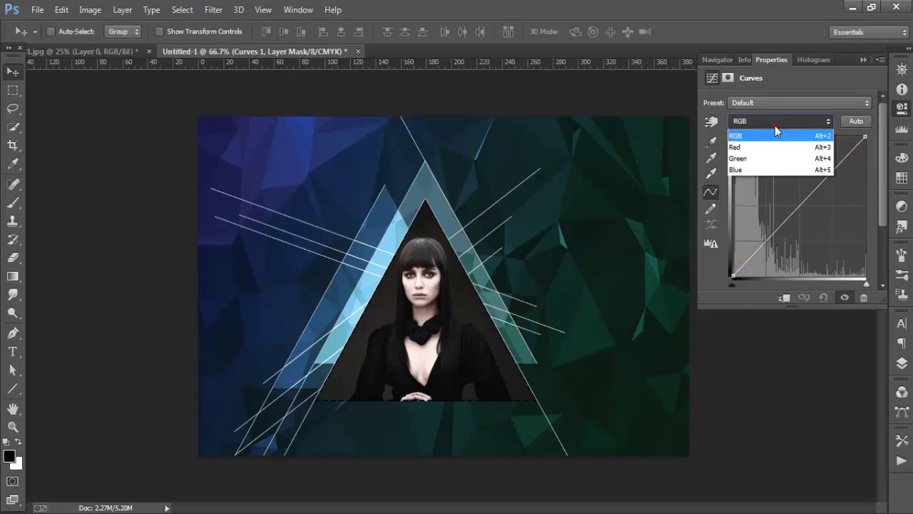
left_click(759, 171)
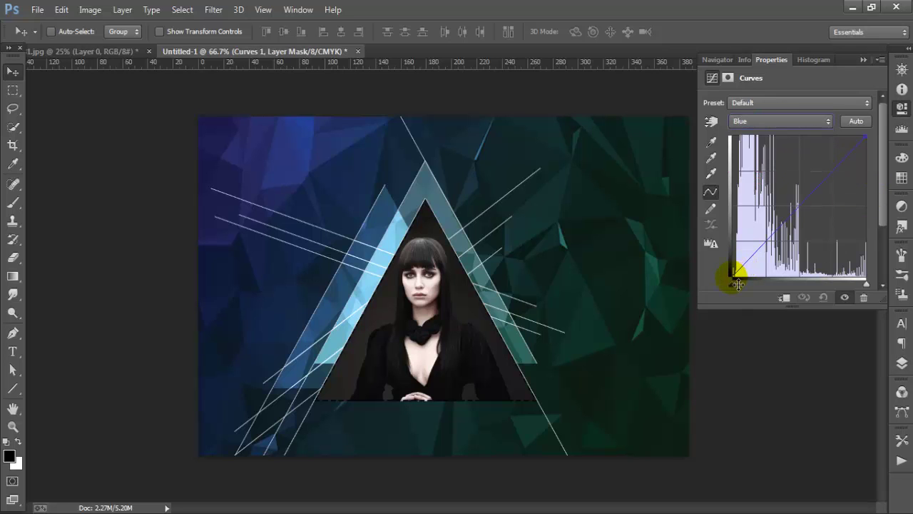
mouse_move(738, 284)
left_mouse_down()
mouse_move(711, 246)
mouse_move(713, 258)
left_mouse_up()
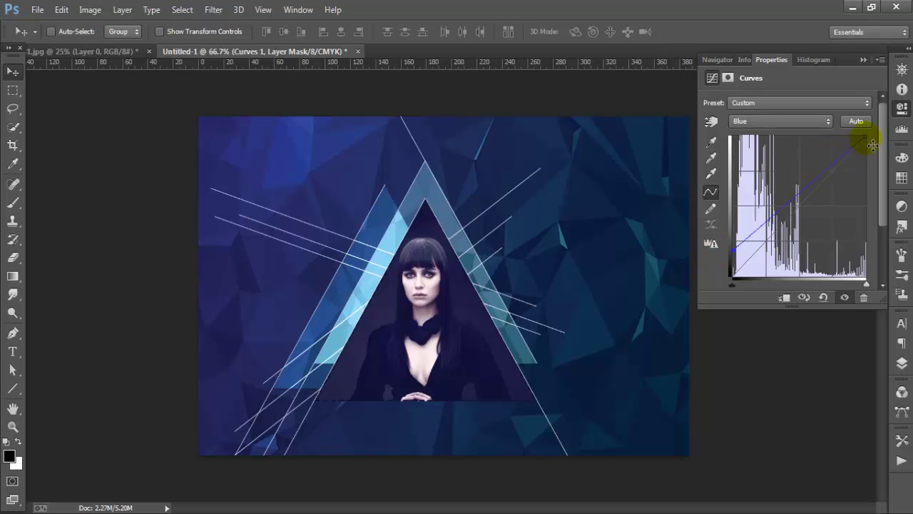
mouse_move(873, 146)
left_mouse_down()
mouse_move(875, 225)
mouse_move(865, 179)
left_mouse_up()
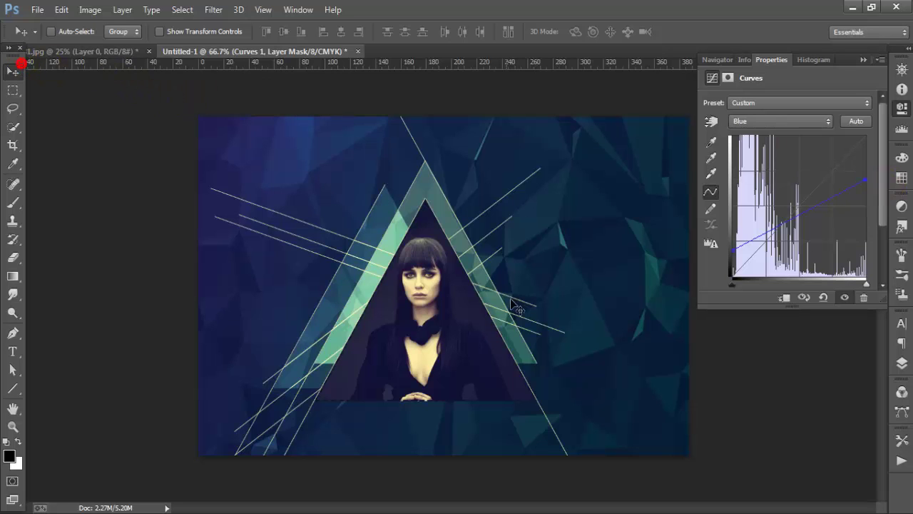
Check the toned image at different zooms and close the History panel.
key("ctrl+minus")
key("ctrl+minus")
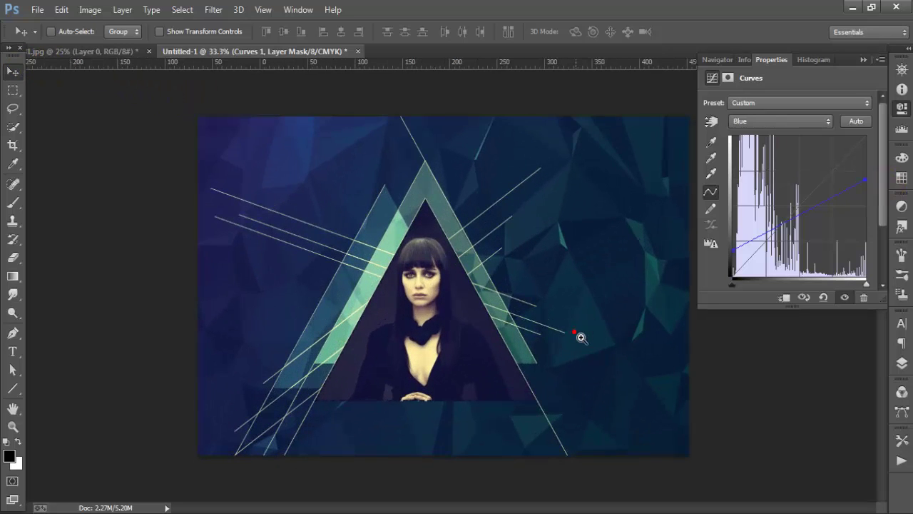
left_click(580, 336)
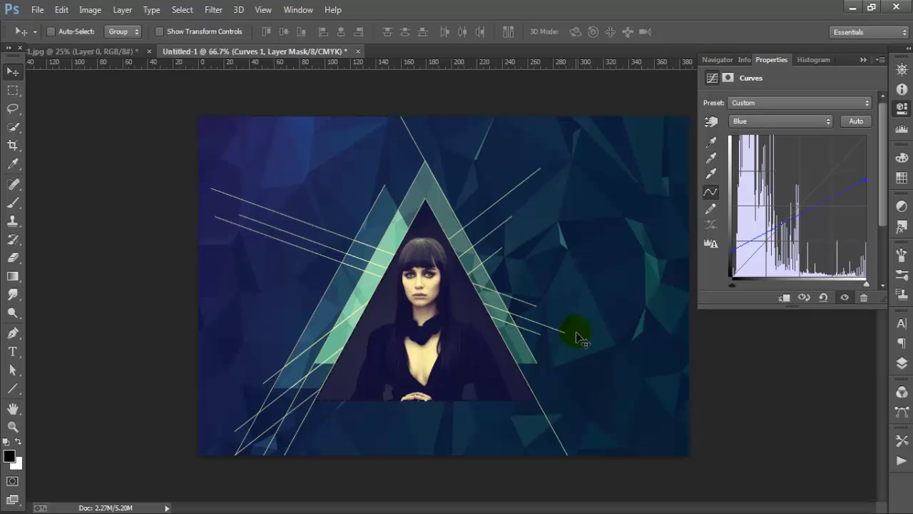
left_click(901, 106)
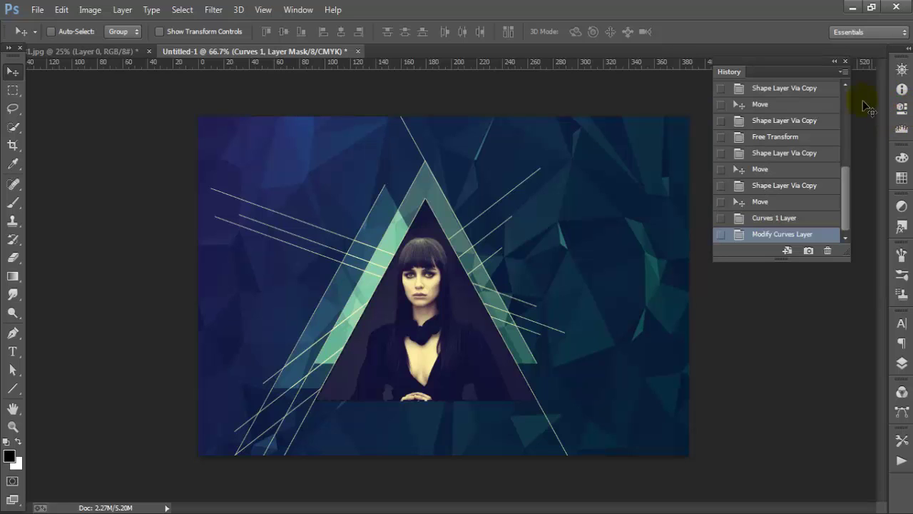
left_click(845, 61)
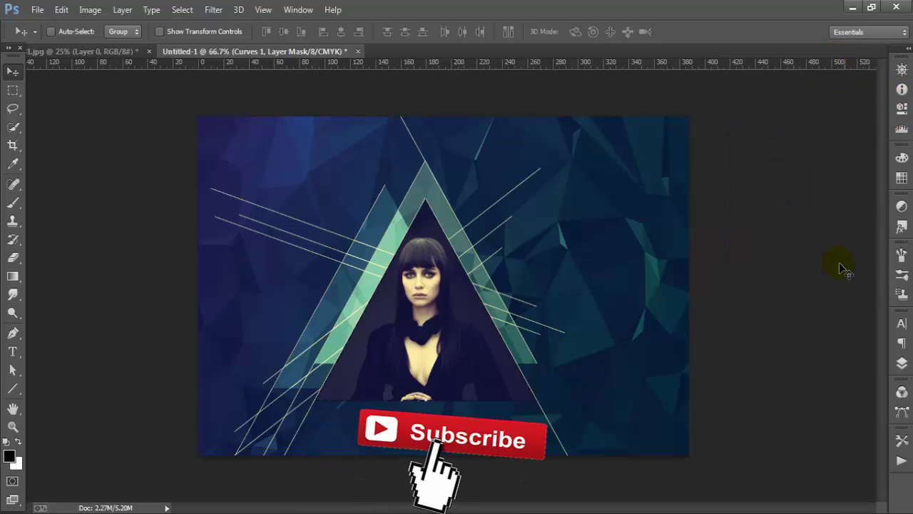